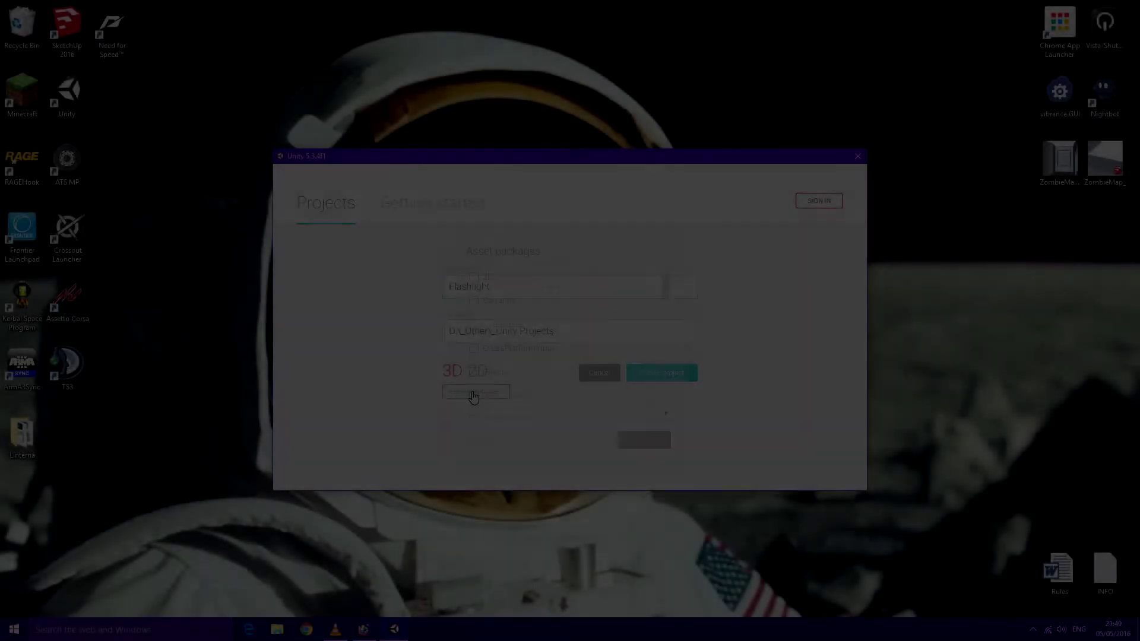
# - Create a new 3D project named Flashlight with the Characters asset package included
pyautogui.click(471, 393)
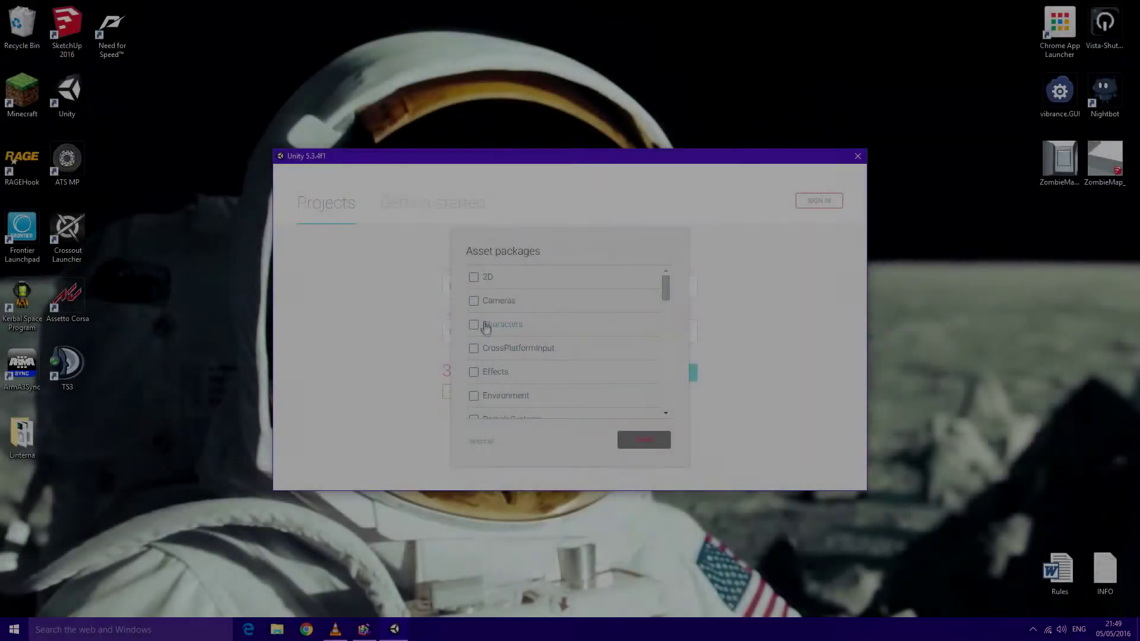
pyautogui.scroll(-3, 517, 338)
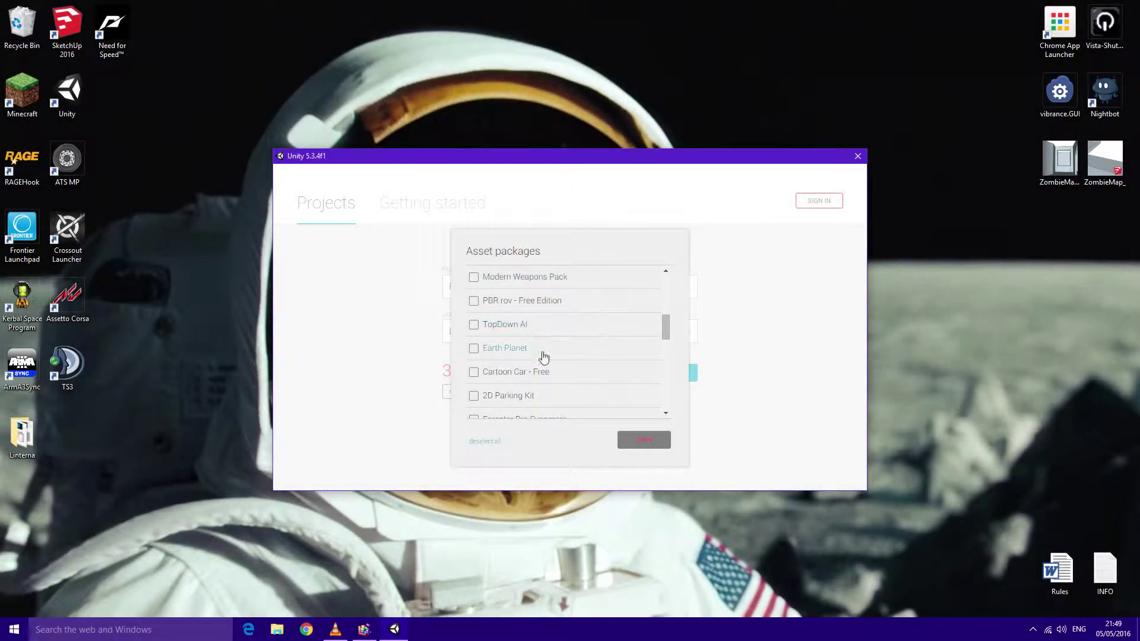
pyautogui.scroll(2, 543, 356)
pyautogui.scroll(2, 543, 356)
pyautogui.scroll(1, 541, 355)
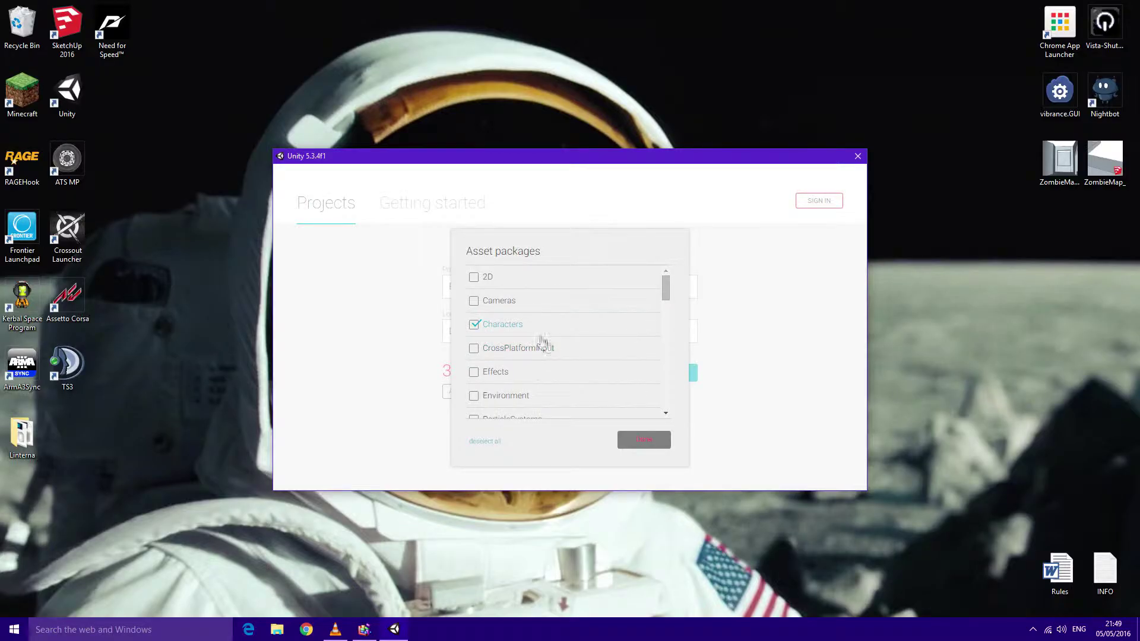
pyautogui.click(646, 442)
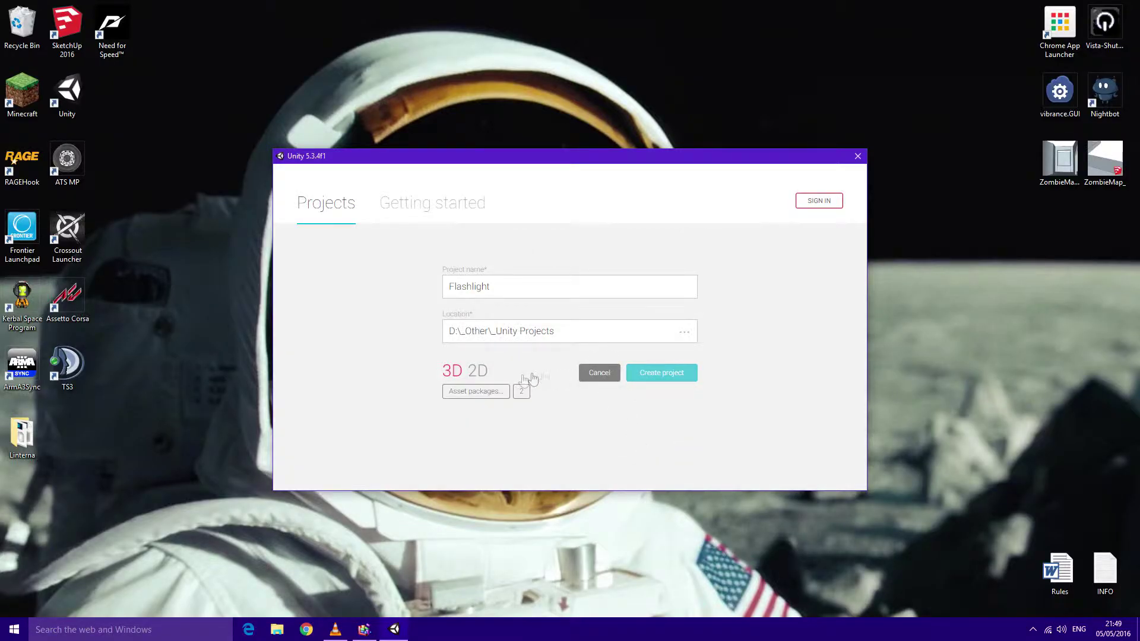
pyautogui.click(659, 373)
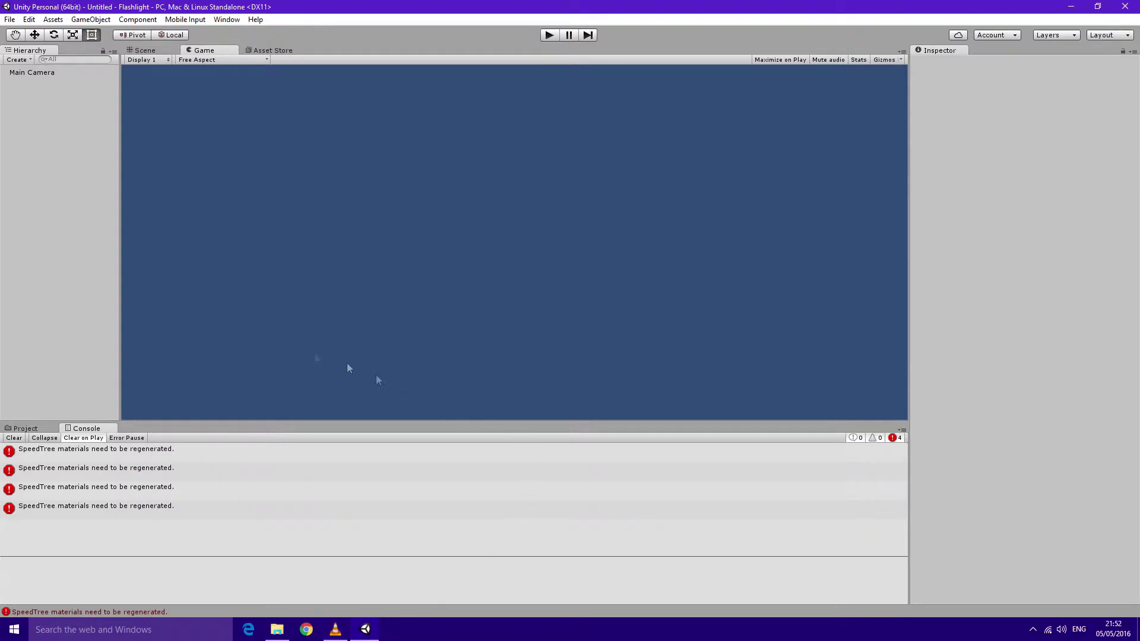
# - Clear the console errors, switch the Scene view to 3D, and add a Terrain
pyautogui.click(14, 438)
pyautogui.click(145, 50)
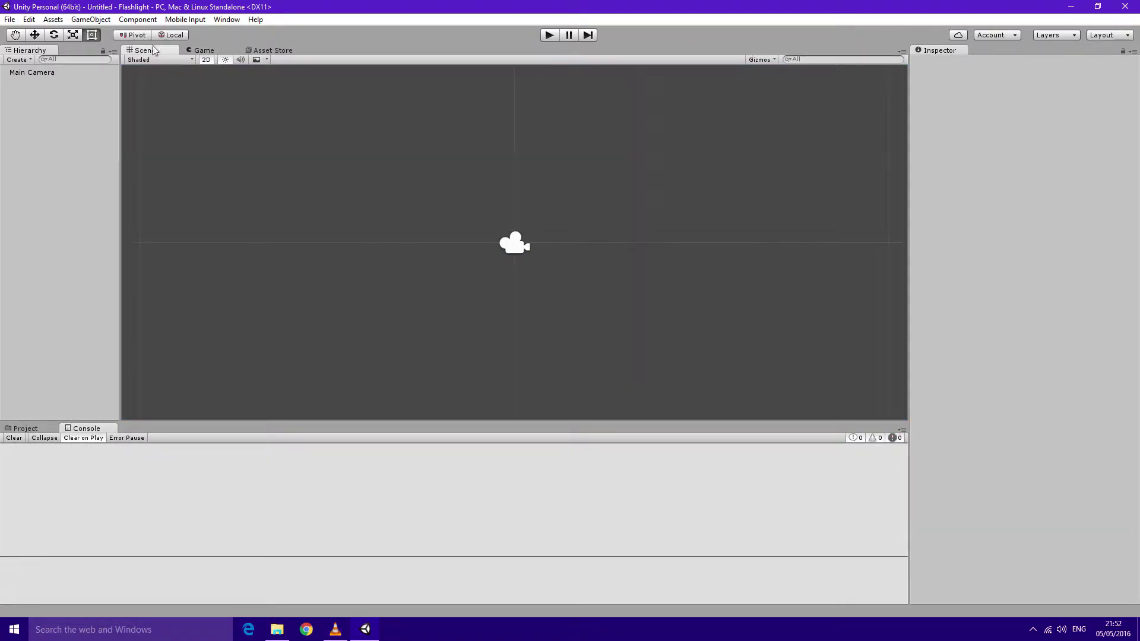
pyautogui.moveTo(476, 419); pyautogui.dragTo(476, 430)
pyautogui.click(206, 60)
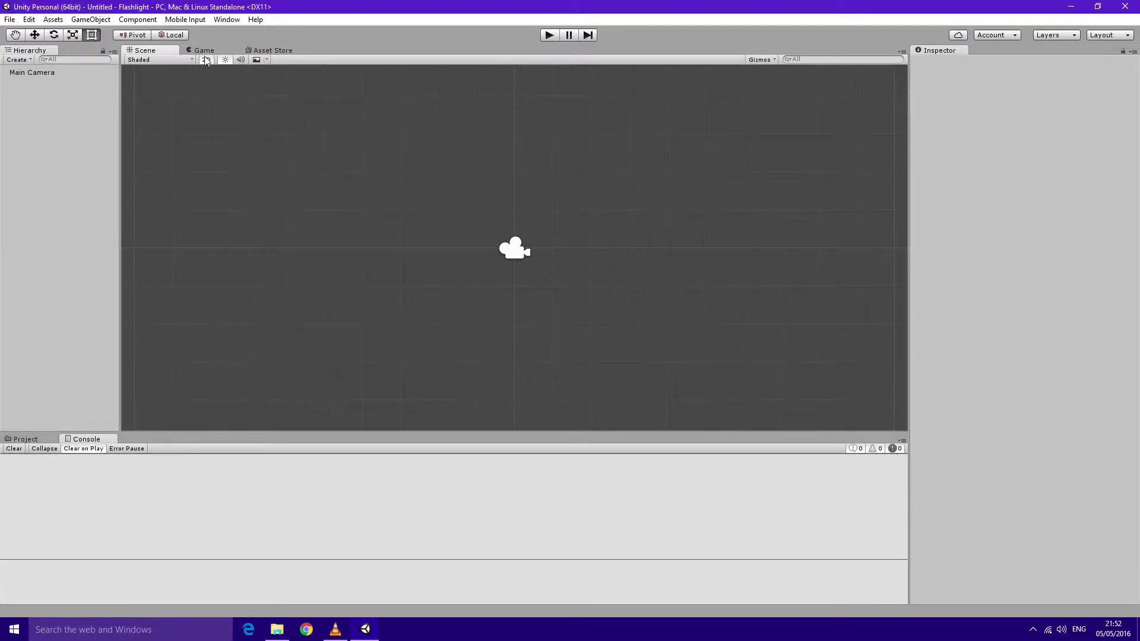
pyautogui.click(90, 20)
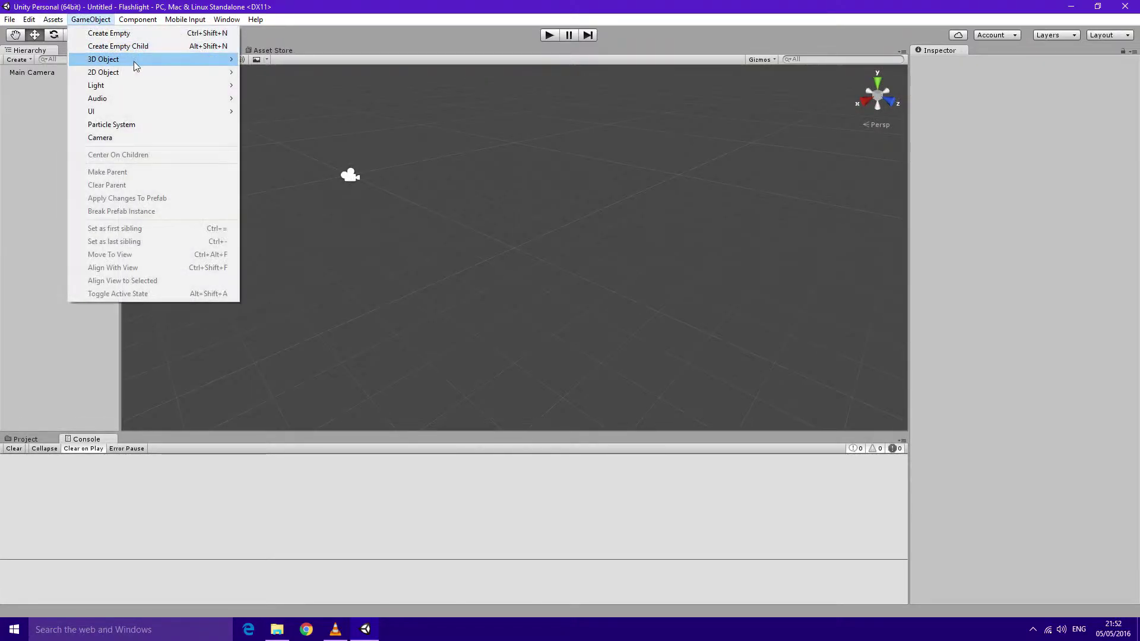
pyautogui.moveTo(169, 59)
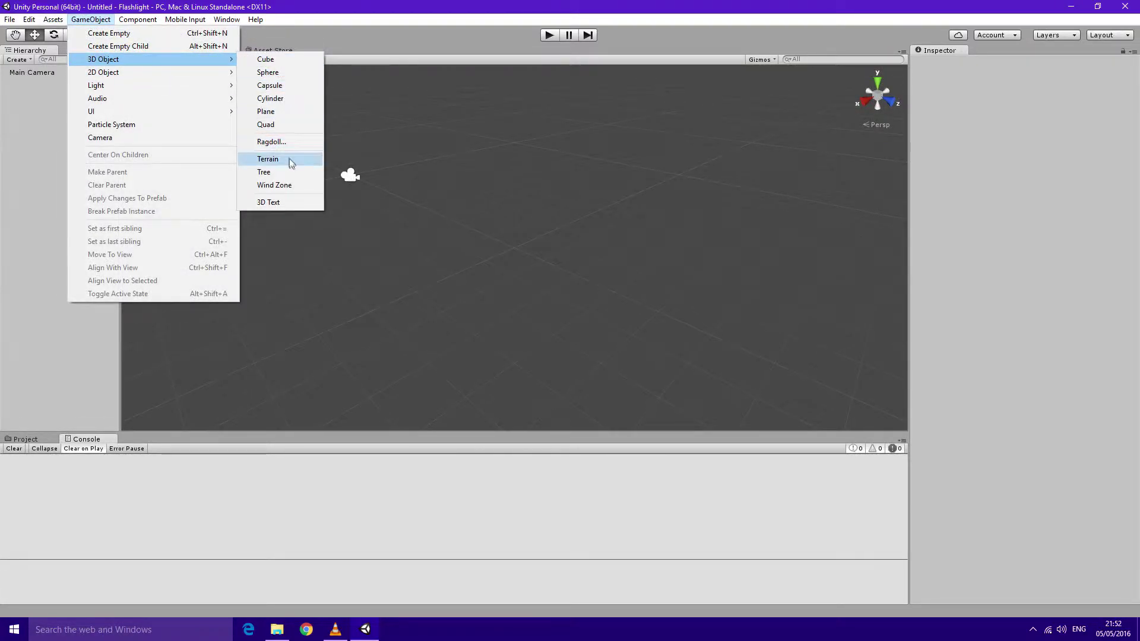
pyautogui.click(268, 159)
pyautogui.doubleClick(57, 83)
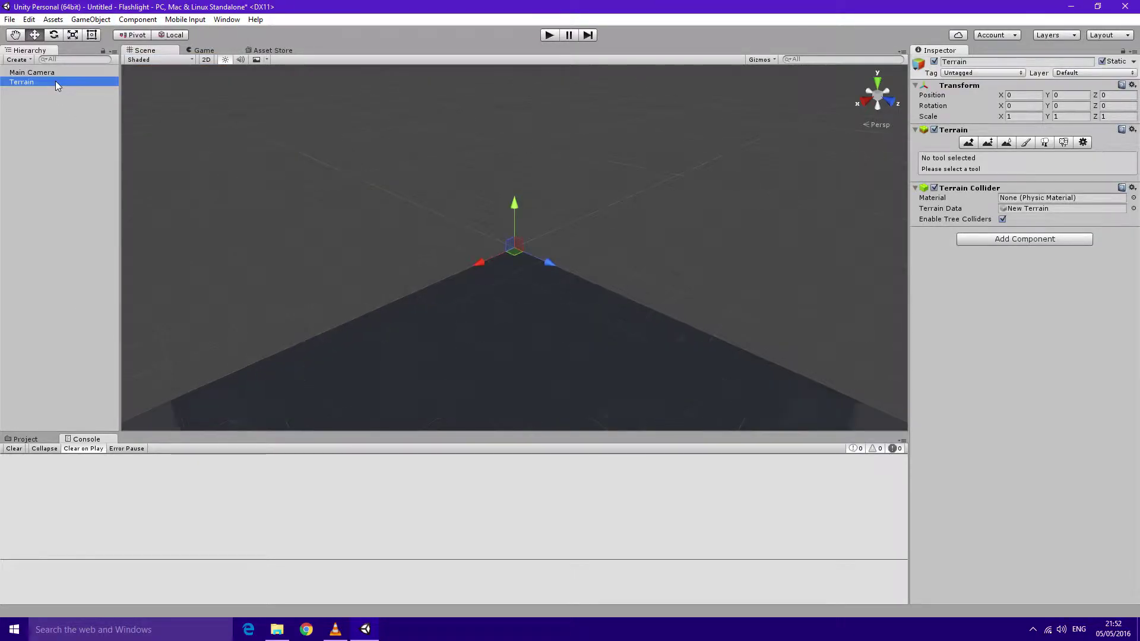
pyautogui.click(34, 102)
# - Add a Directional Light and frame the terrain in the Scene view
pyautogui.click(53, 20)
pyautogui.moveTo(101, 85)
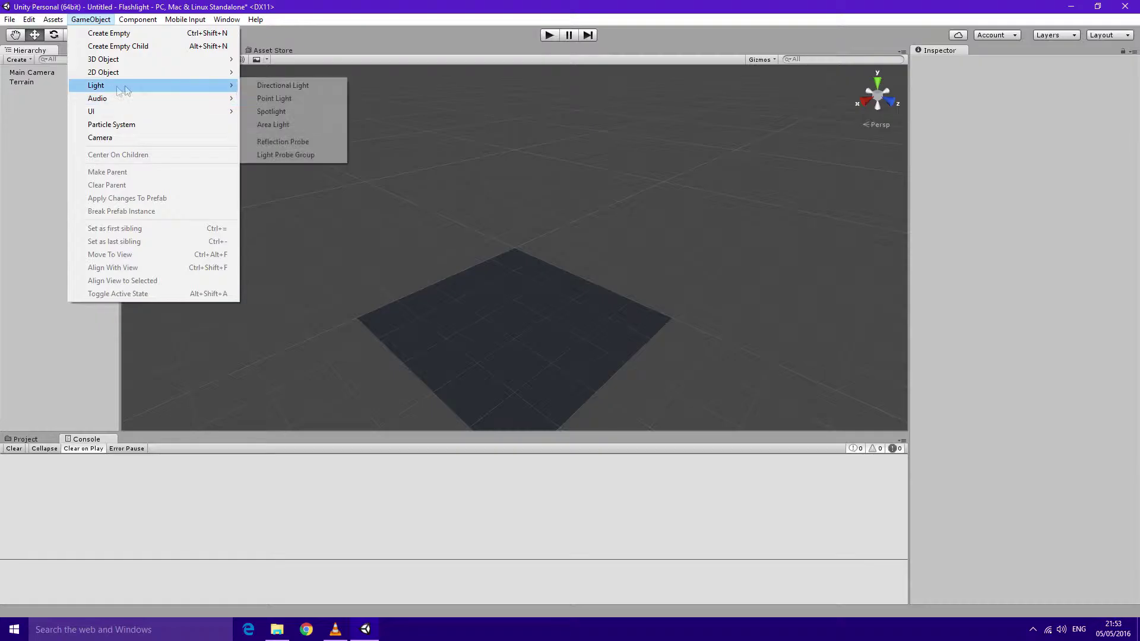
pyautogui.click(291, 87)
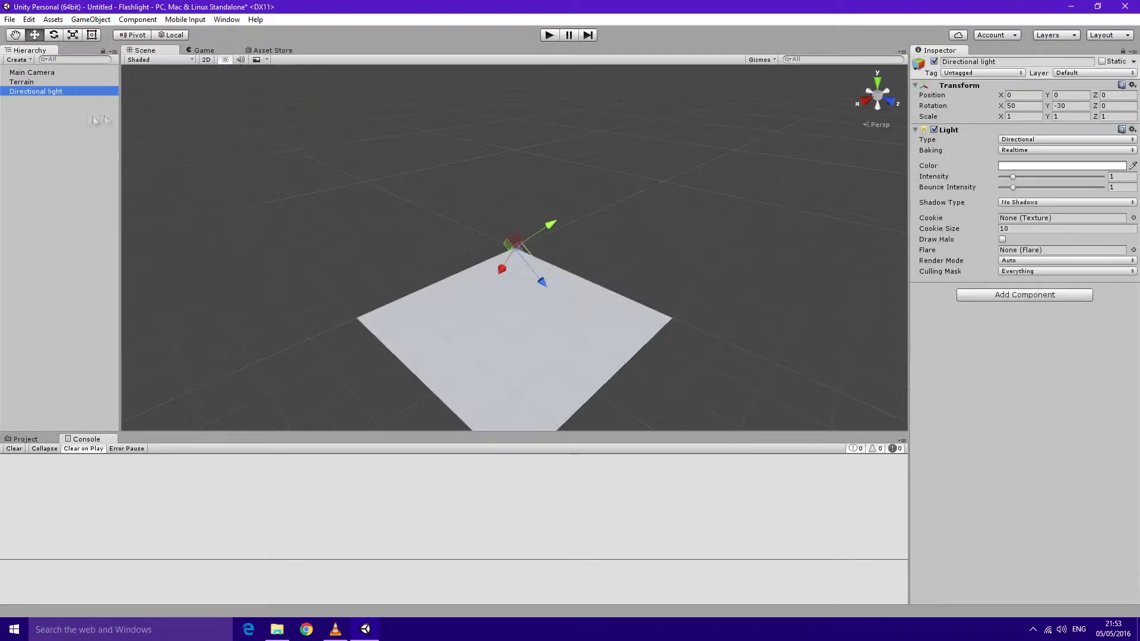
pyautogui.doubleClick(45, 82)
pyautogui.scroll(4, 537, 189)
pyautogui.moveTo(537, 189); pyautogui.dragTo(533, 127, button='right')
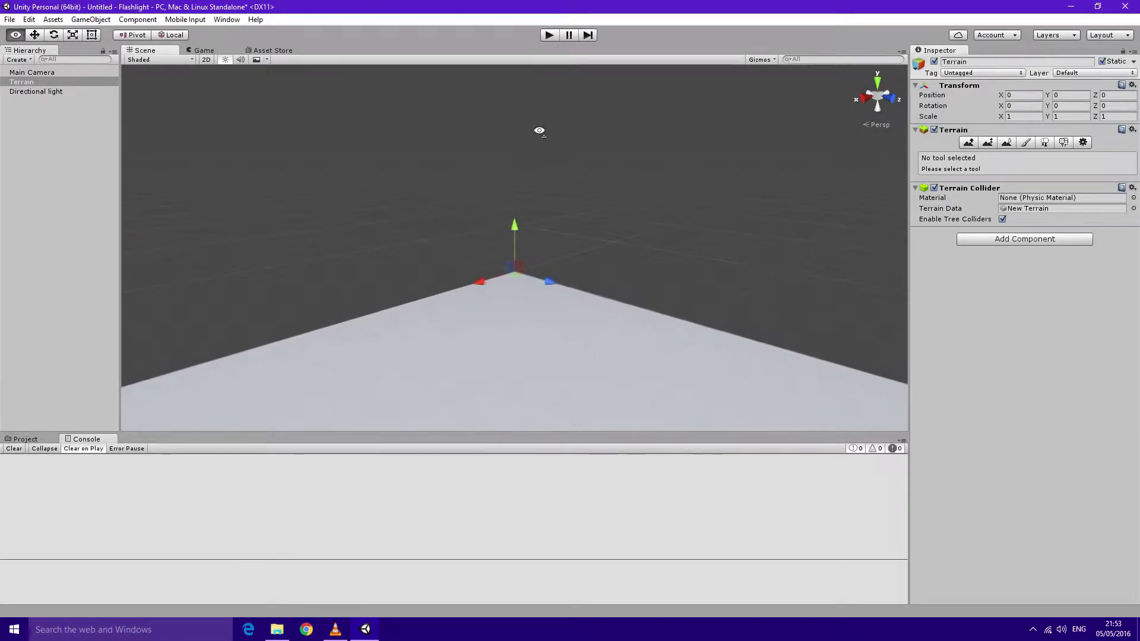
pyautogui.moveTo(533, 127); pyautogui.dragTo(532, 140, button='right')
# - Paint the terrain with the grass texture via Paint Texture > Edit Textures > Add Texture
pyautogui.click(1026, 142)
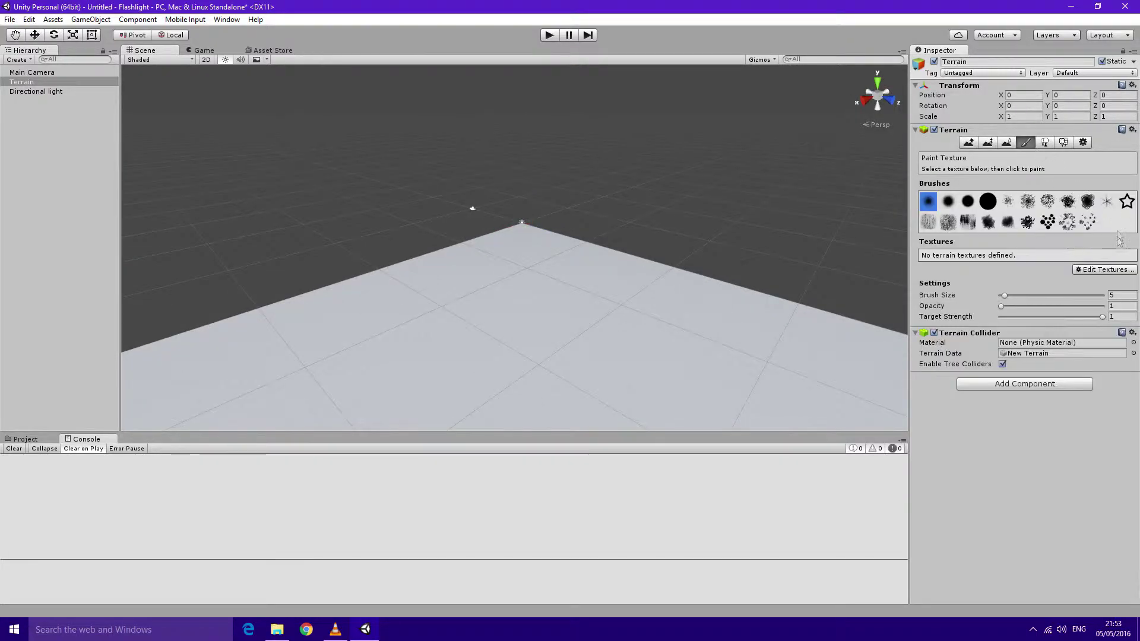
pyautogui.click(1106, 270)
pyautogui.click(1069, 274)
pyautogui.click(69, 82)
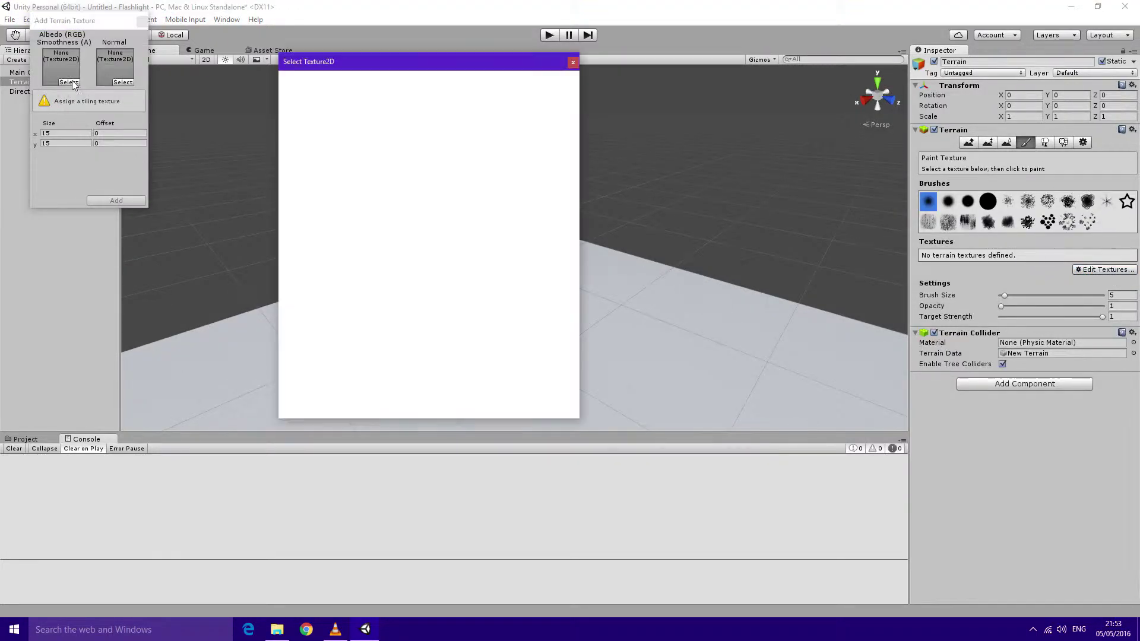
pyautogui.write('grass')
pyautogui.doubleClick(544, 132)
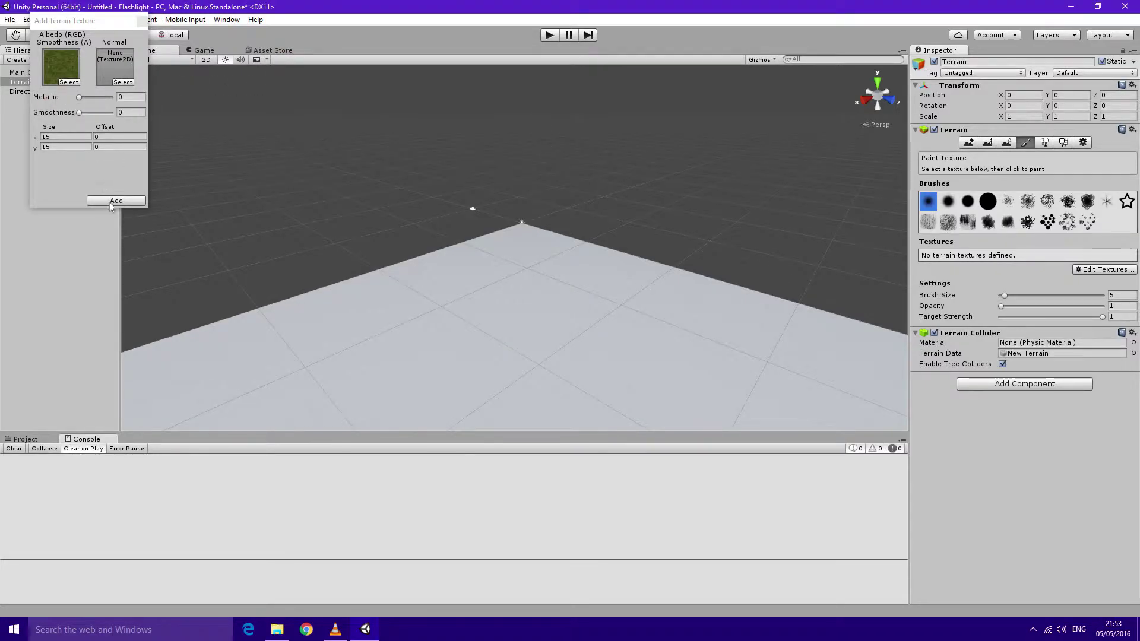
pyautogui.click(109, 204)
pyautogui.moveTo(433, 234)
pyautogui.mouseDown(button='right')
pyautogui.moveTo(487, 259)
pyautogui.moveTo(345, 304)
pyautogui.mouseUp(button='right')
# - Place the FPSController prefab from Standard Assets/Characters/FirstPersonCharacter/Prefabs on the terrain
pyautogui.press('w')
pyautogui.click(25, 439)
pyautogui.doubleClick(141, 491)
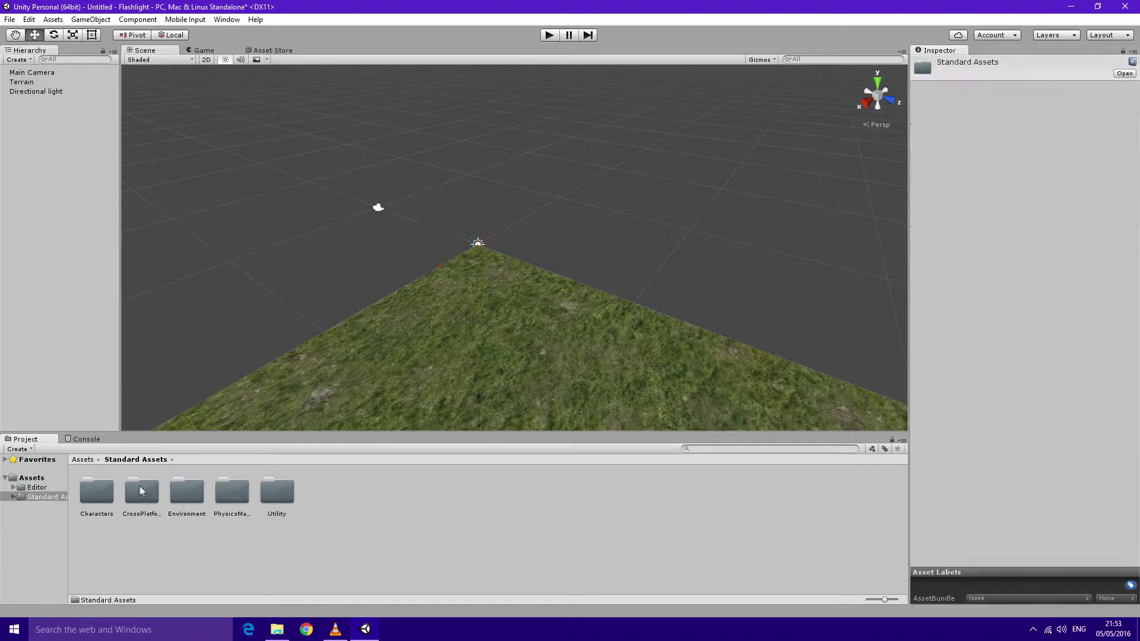
pyautogui.doubleClick(97, 491)
pyautogui.doubleClick(97, 490)
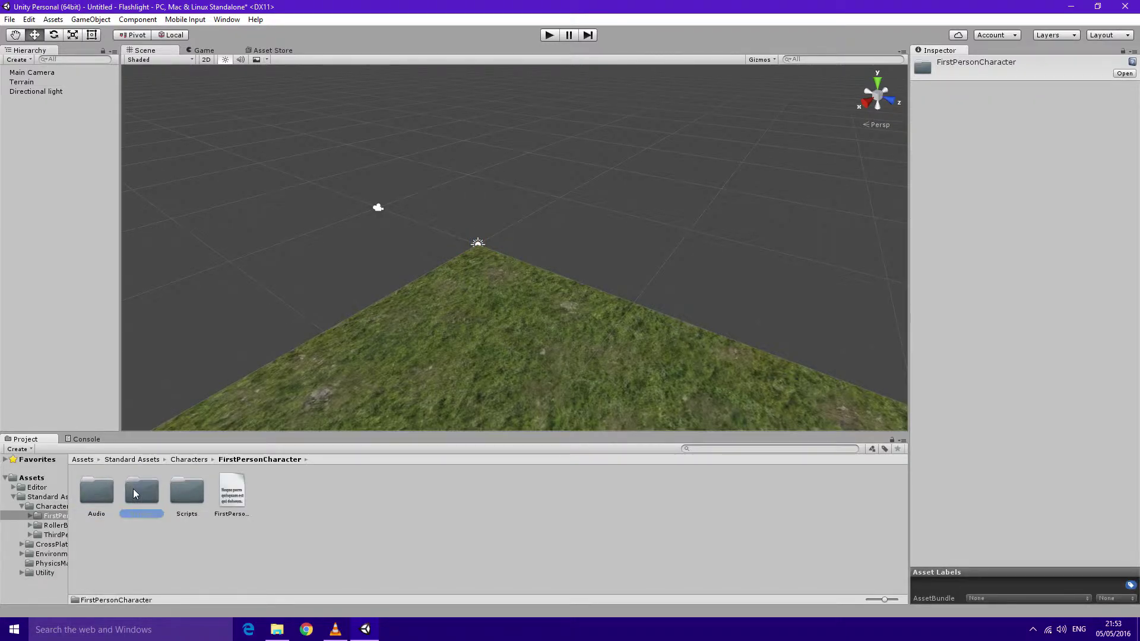
pyautogui.doubleClick(141, 490)
pyautogui.moveTo(97, 492)
pyautogui.mouseDown()
pyautogui.moveTo(472, 267)
pyautogui.moveTo(380, 232)
pyautogui.mouseUp()
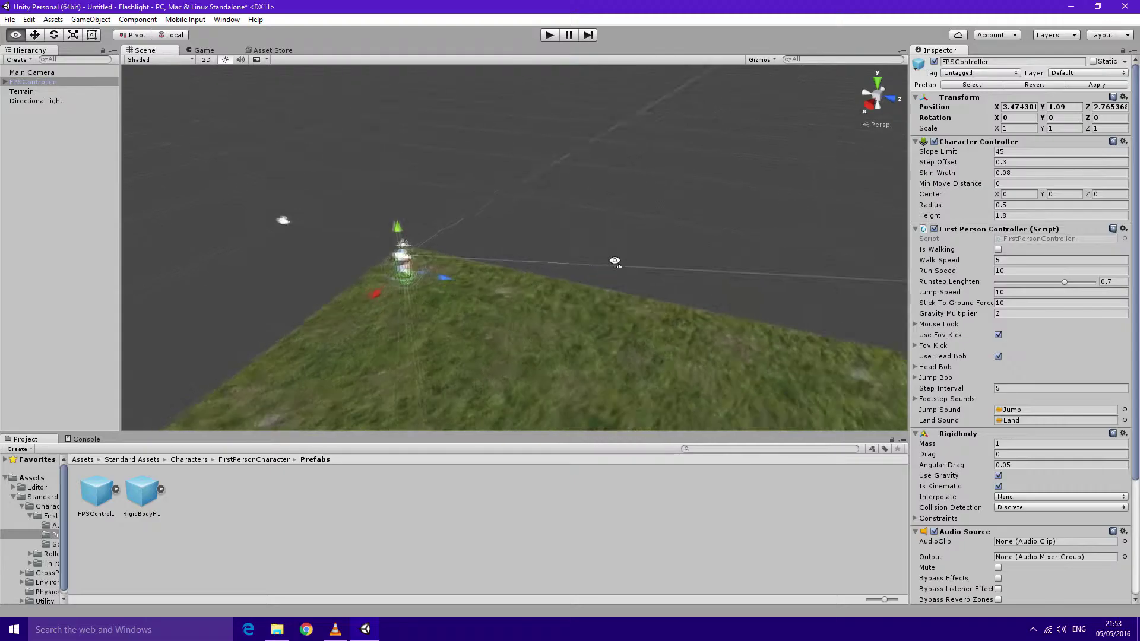
# - Raise the Directional light higher above the terrain
pyautogui.click(35, 101)
pyautogui.keyDown('alt'); pyautogui.moveTo(338, 201); pyautogui.dragTo(380, 196); pyautogui.keyUp('alt')
pyautogui.moveTo(469, 279)
pyautogui.mouseDown()
pyautogui.moveTo(449, 174)
pyautogui.moveTo(98, 113)
pyautogui.mouseUp()
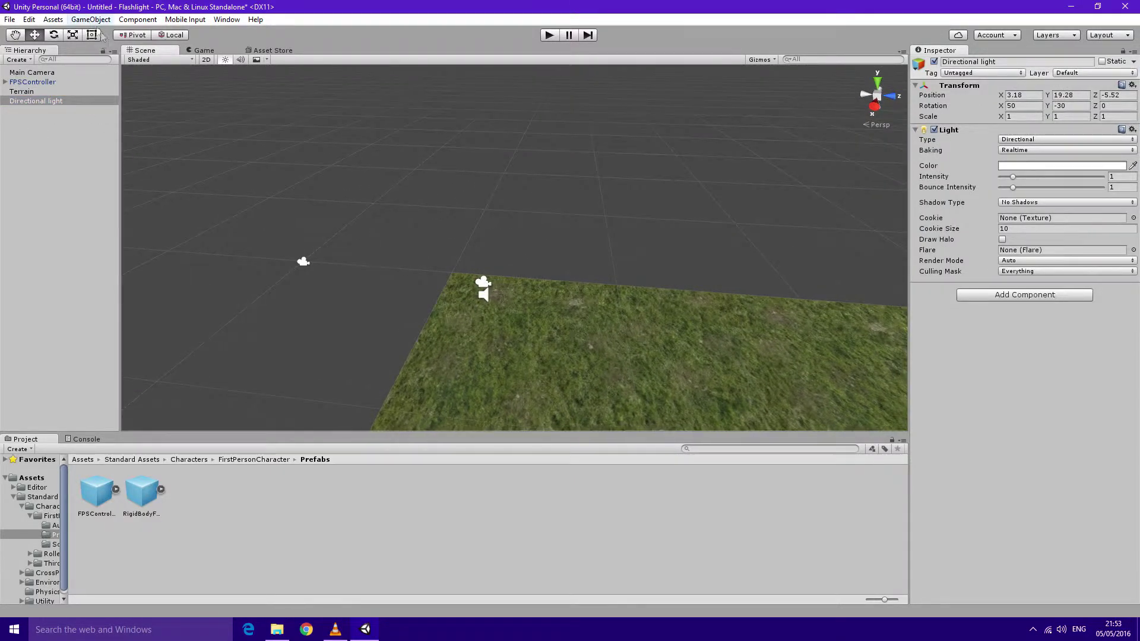
pyautogui.click(24, 92)
# - Add a cube and scale and move it into a thin, tall wall on the terrain
pyautogui.click(91, 20)
pyautogui.moveTo(154, 59)
pyautogui.click(312, 61)
pyautogui.moveTo(506, 243)
pyautogui.mouseDown()
pyautogui.moveTo(489, 288)
pyautogui.moveTo(561, 367)
pyautogui.moveTo(536, 280)
pyautogui.mouseUp()
pyautogui.press('r')
pyautogui.moveTo(579, 330)
pyautogui.mouseDown()
pyautogui.moveTo(556, 329)
pyautogui.moveTo(520, 425)
pyautogui.moveTo(451, 295)
pyautogui.moveTo(452, 275)
pyautogui.moveTo(287, 307)
pyautogui.mouseUp()
pyautogui.press('w')
pyautogui.press('r')
pyautogui.moveTo(344, 244); pyautogui.dragTo(340, 187)
pyautogui.press('w')
pyautogui.moveTo(347, 249)
pyautogui.mouseDown()
pyautogui.moveTo(343, 232)
pyautogui.moveTo(508, 329)
pyautogui.moveTo(529, 309)
pyautogui.moveTo(508, 416)
pyautogui.mouseUp()
# - Duplicate the wall and rotate and reposition the copy as Cube (1)
pyautogui.hotkey('ctrl', 'd')
pyautogui.press('e')
pyautogui.press('w')
# - Open the Save Scene dialog and begin entering the scene file name
pyautogui.hotkey('ctrl', 's')
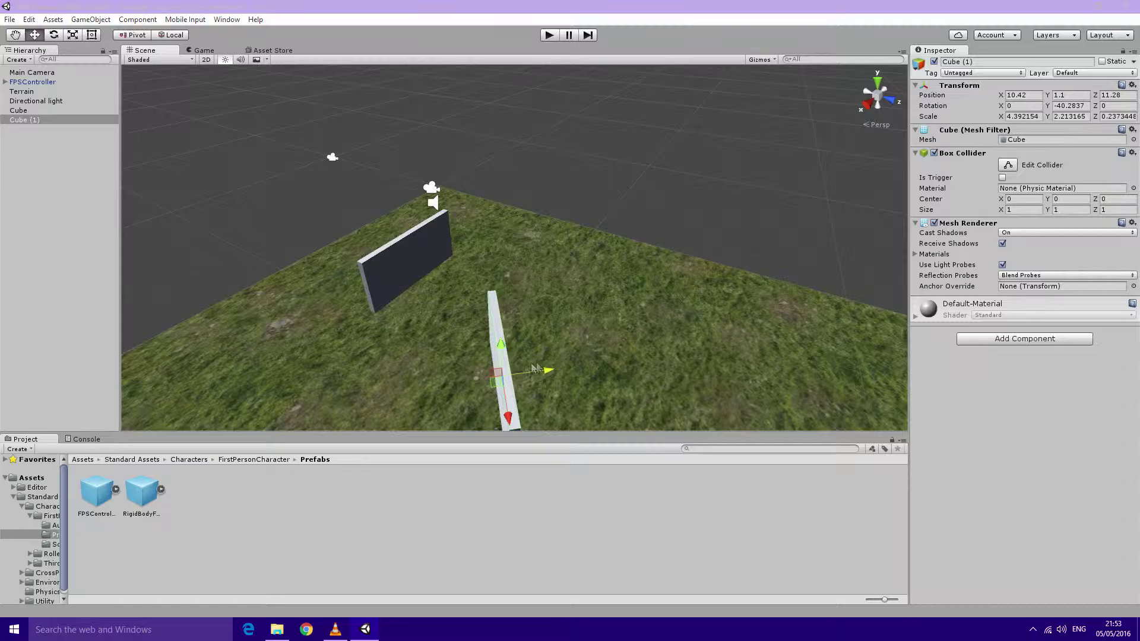
pyautogui.write('d')
pyautogui.press('BackSpace')
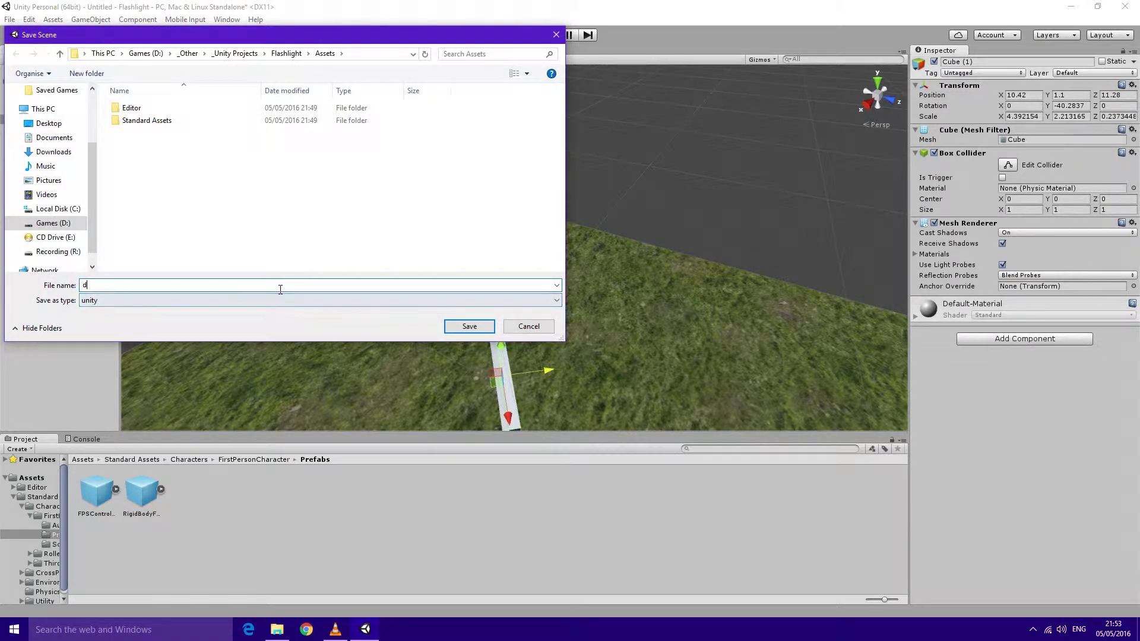
# - Save the scene as Scene1
pyautogui.write('Scene1')
pyautogui.press('Return')
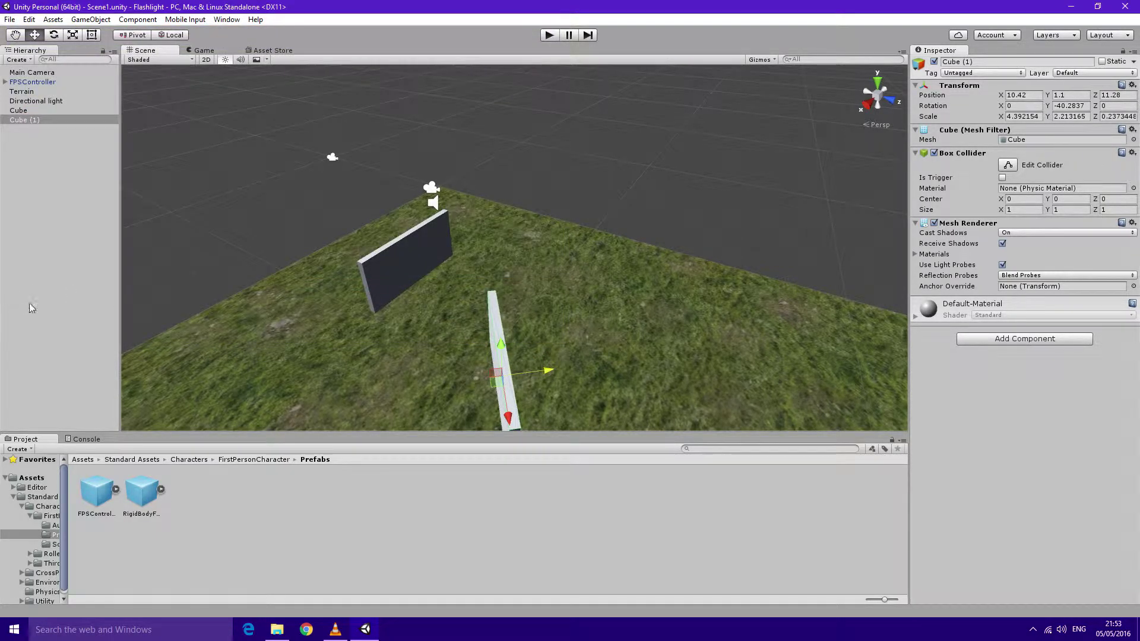
pyautogui.click(33, 93)
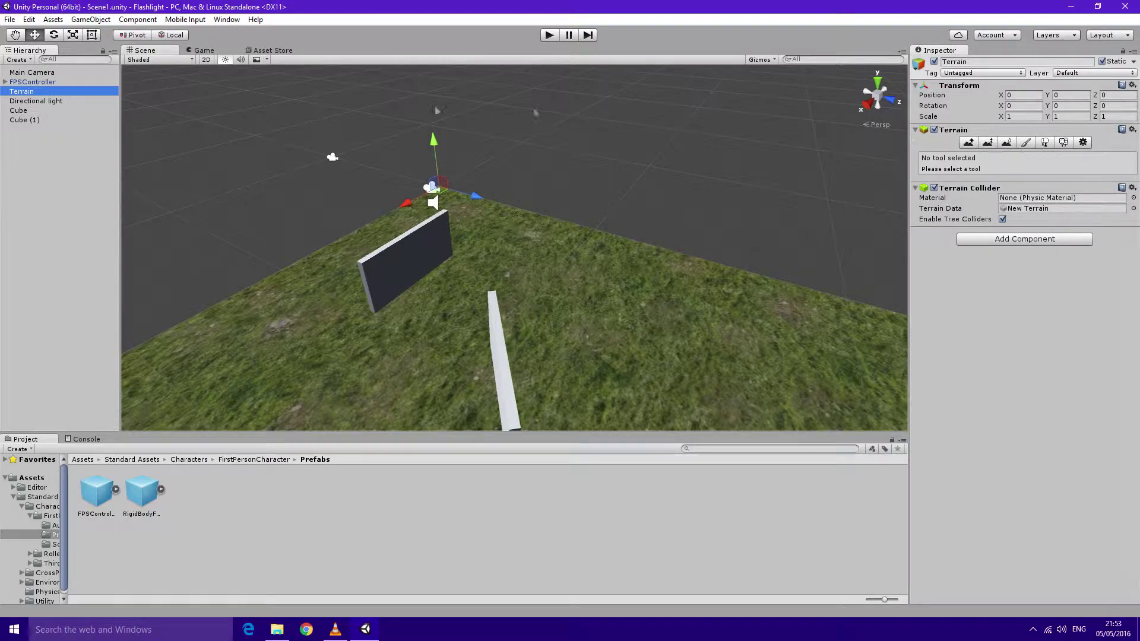
# - Set the Directional light's Shadow Type to Hard Shadows and save the scene
pyautogui.click(35, 101)
pyautogui.click(1063, 202)
pyautogui.click(1034, 228)
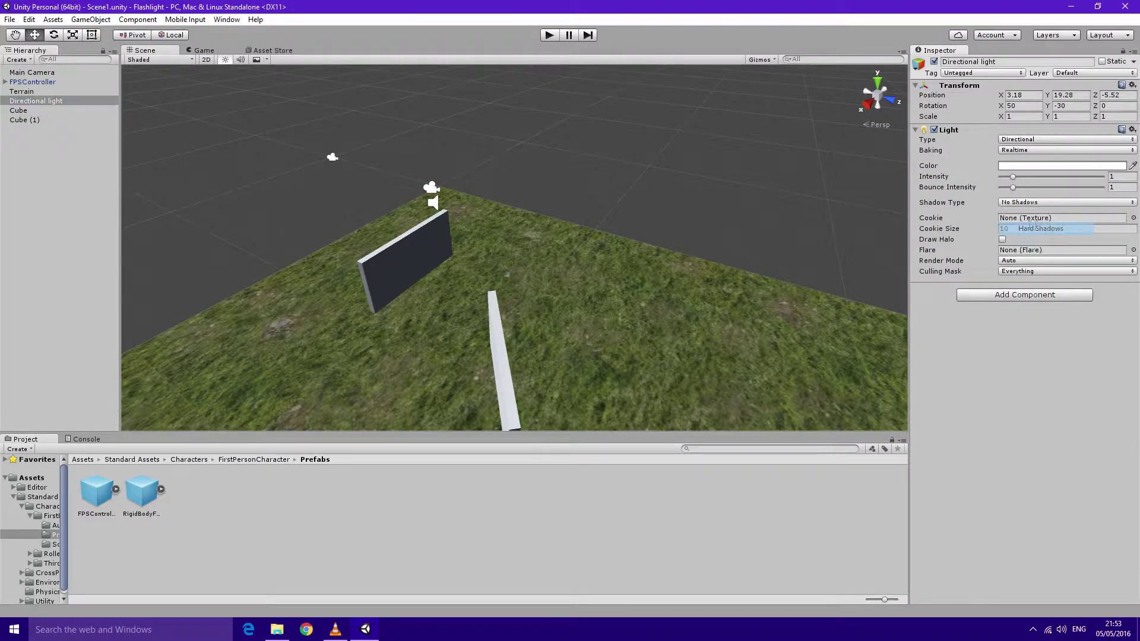
pyautogui.hotkey('ctrl', 's')
pyautogui.keyDown('alt'); pyautogui.moveTo(392, 169); pyautogui.dragTo(557, 265); pyautogui.keyUp('alt')
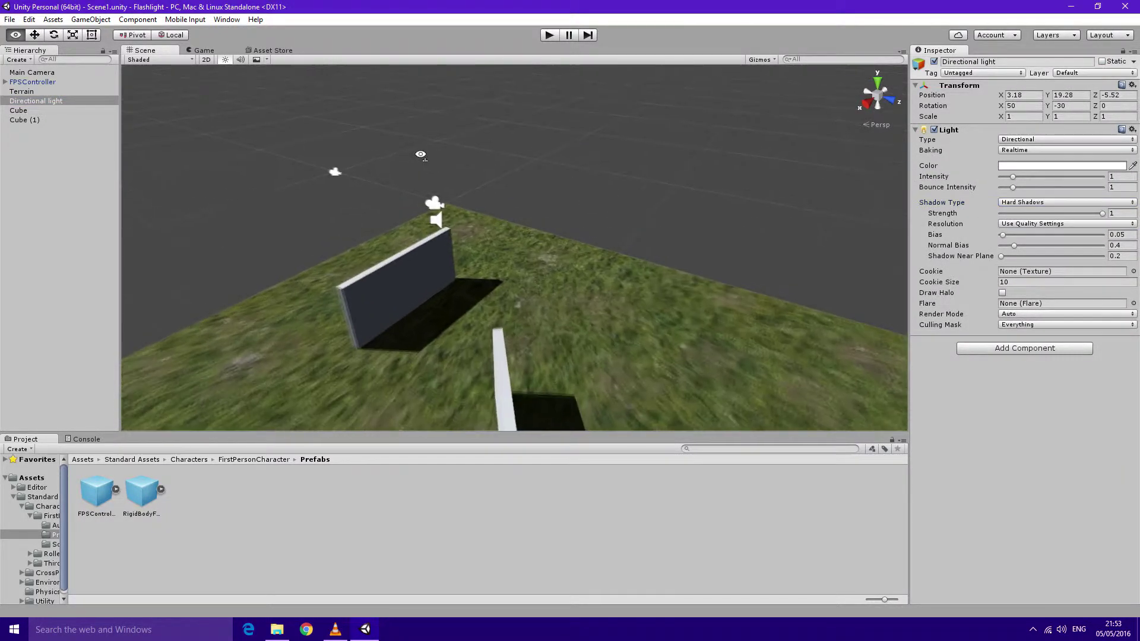
pyautogui.doubleClick(33, 82)
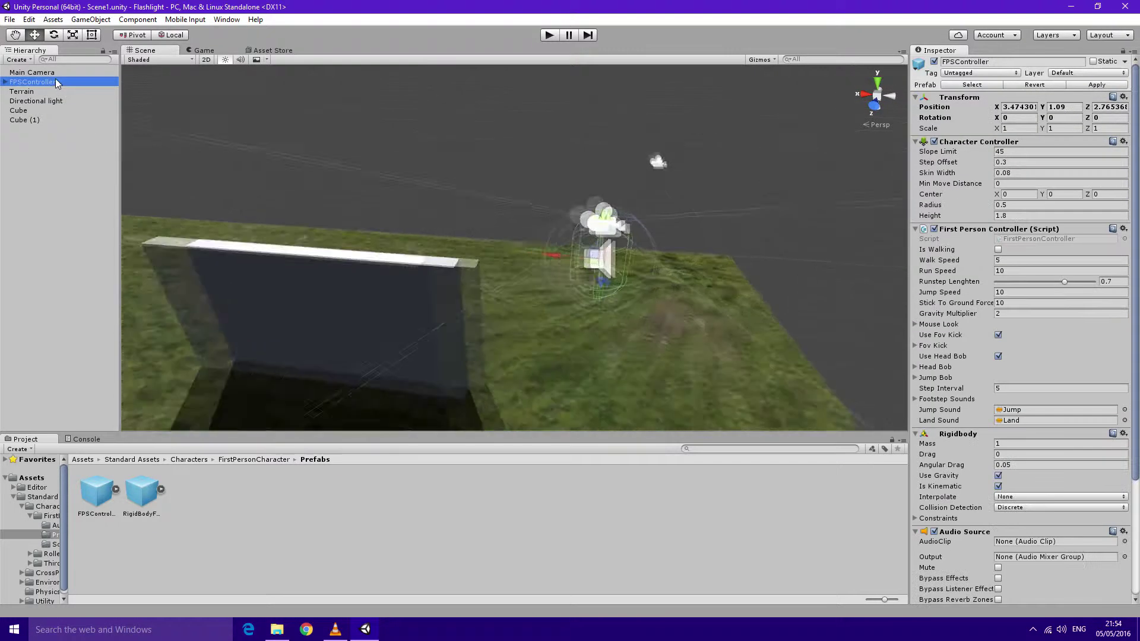
# - Collapse all five FPSController components, reveal its FirstPersonCharacter child, and return to Assets
pyautogui.click(917, 98)
pyautogui.click(917, 109)
pyautogui.click(917, 120)
pyautogui.click(916, 131)
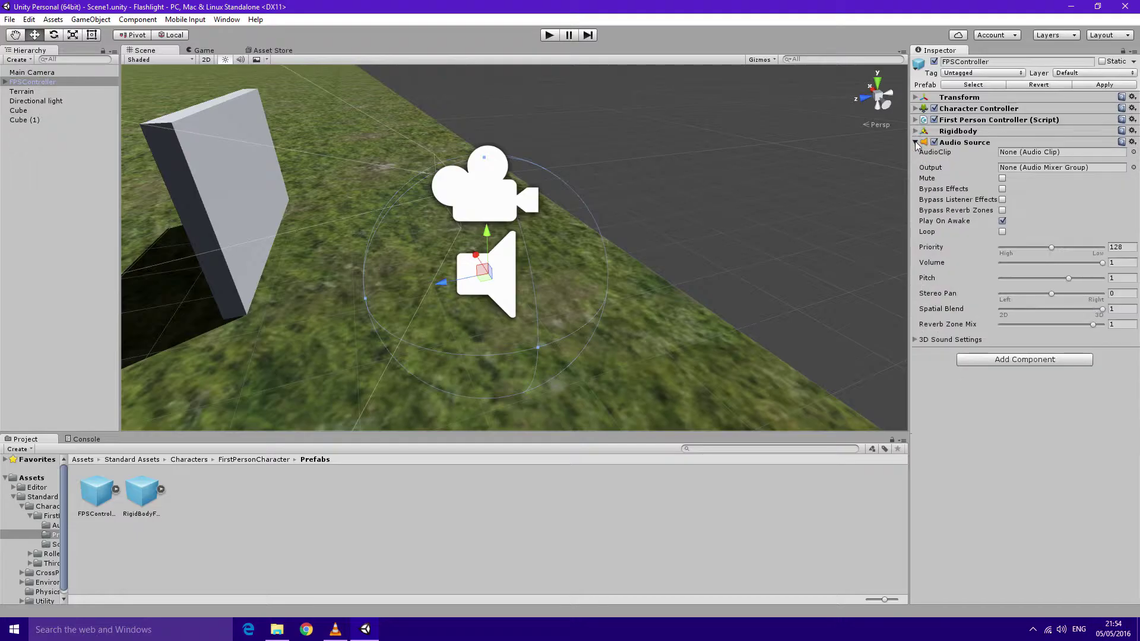
pyautogui.click(916, 143)
pyautogui.click(5, 82)
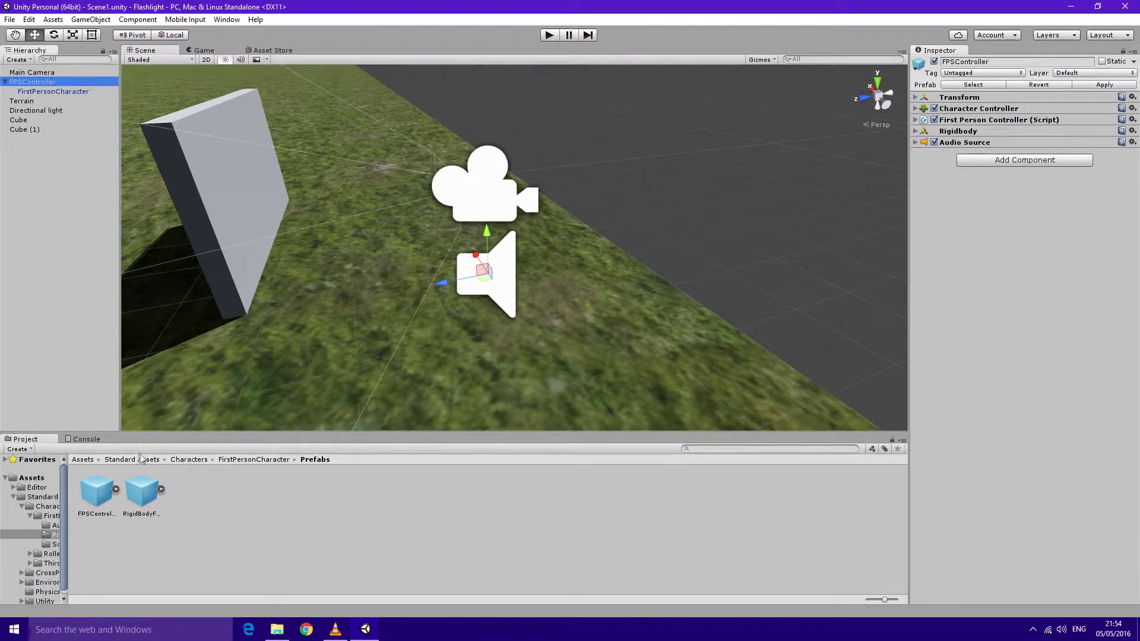
pyautogui.click(83, 459)
# - Create a new Flashlight folder in Assets
pyautogui.rightClick(357, 511)
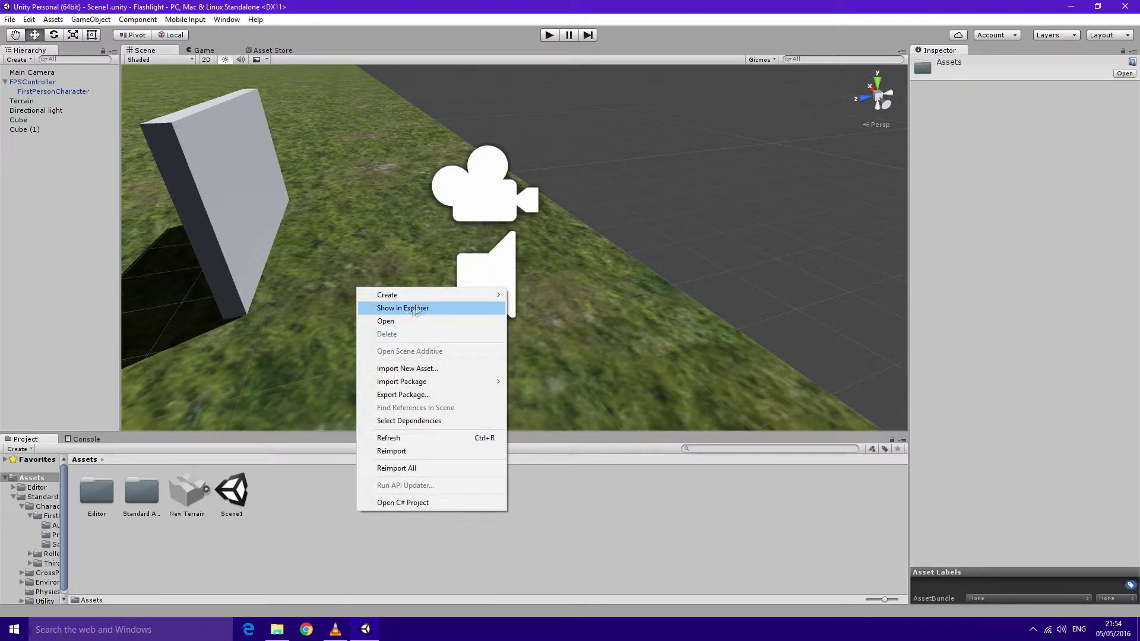
pyautogui.moveTo(451, 295)
pyautogui.click(546, 296)
pyautogui.write('Flashlight')
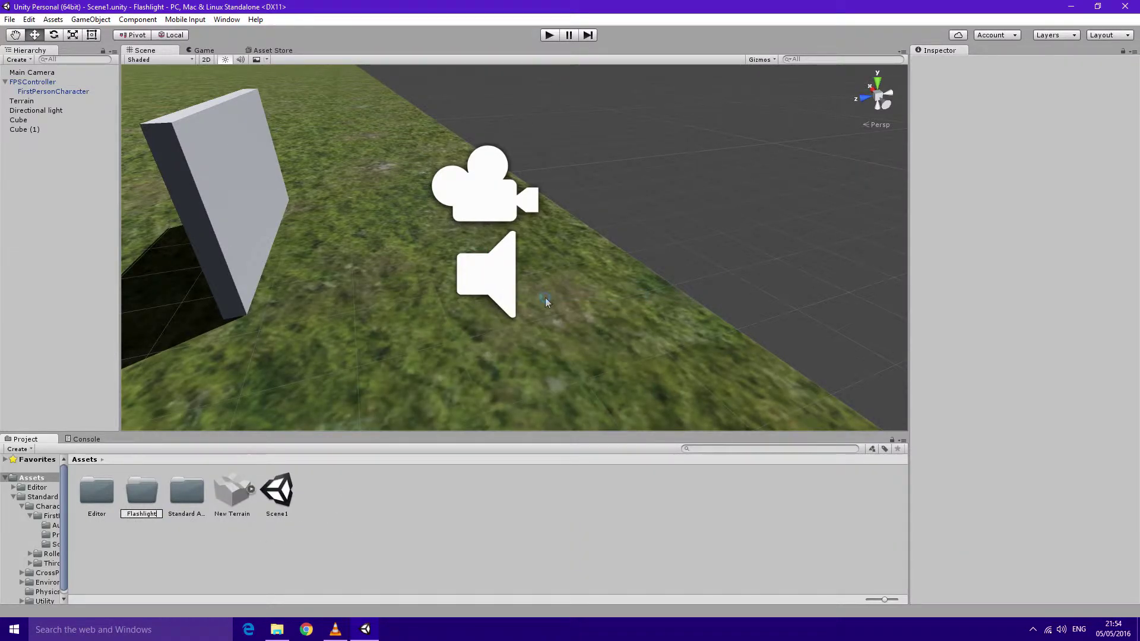
pyautogui.press('Return')
# - Import the Linterna FBX model from the Desktop's Linterna folder into Flashlight
pyautogui.rightClick(184, 520)
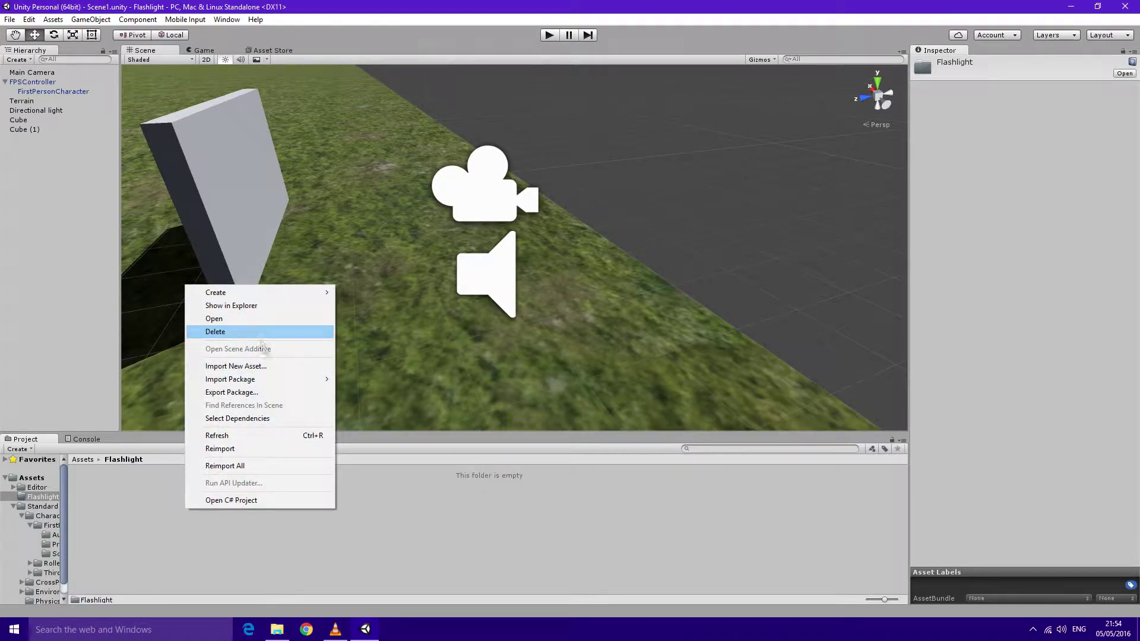
pyautogui.click(264, 367)
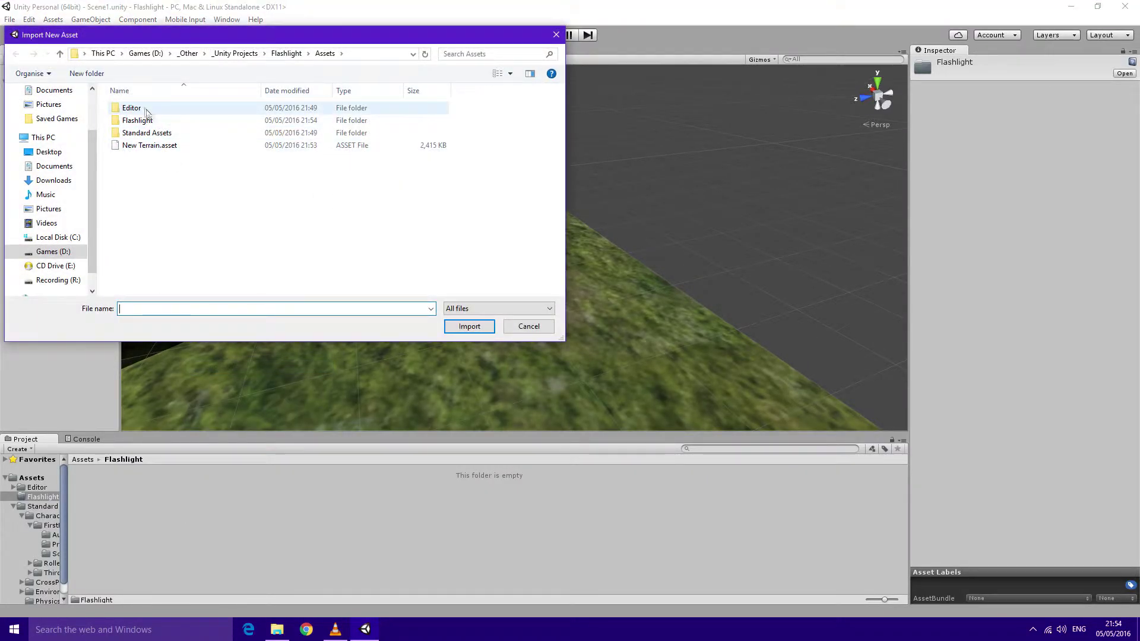
pyautogui.click(101, 53)
pyautogui.click(48, 151)
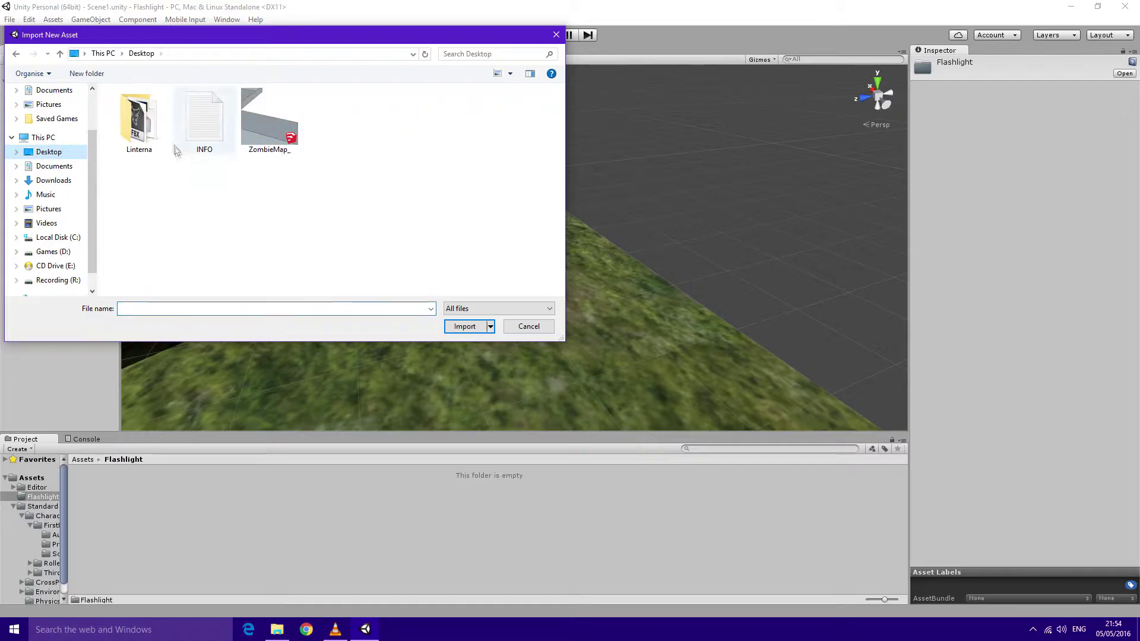
pyautogui.doubleClick(139, 119)
pyautogui.doubleClick(204, 119)
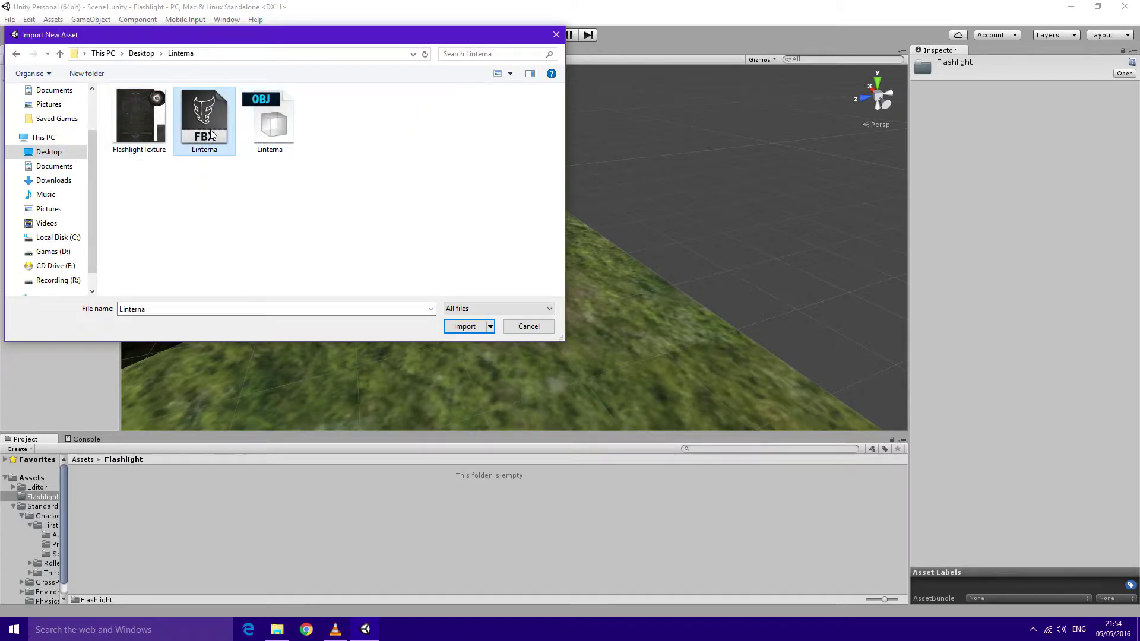
# - Import the FlashlightTexture image into the Flashlight folder
pyautogui.doubleClick(105, 489)
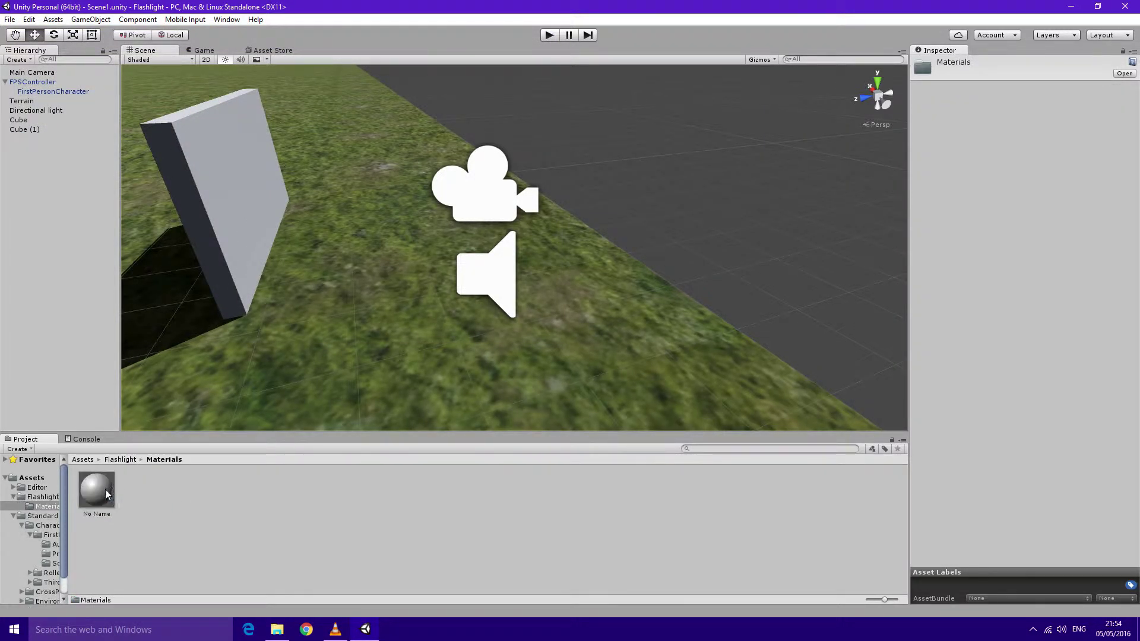
pyautogui.rightClick(174, 500)
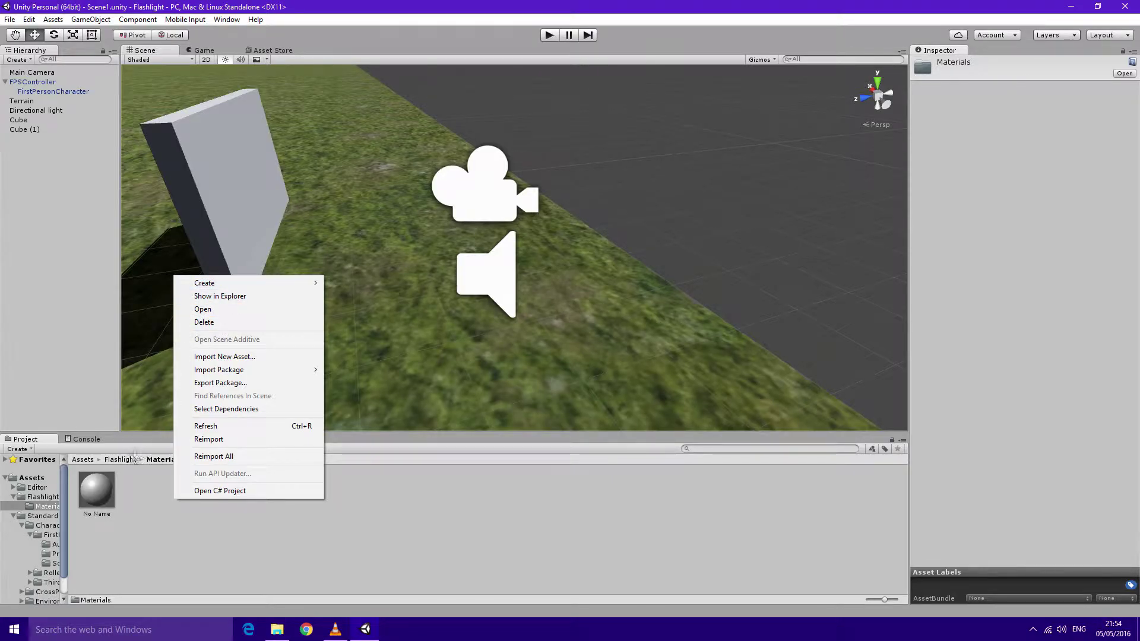
pyautogui.click(43, 496)
pyautogui.rightClick(227, 498)
pyautogui.click(277, 354)
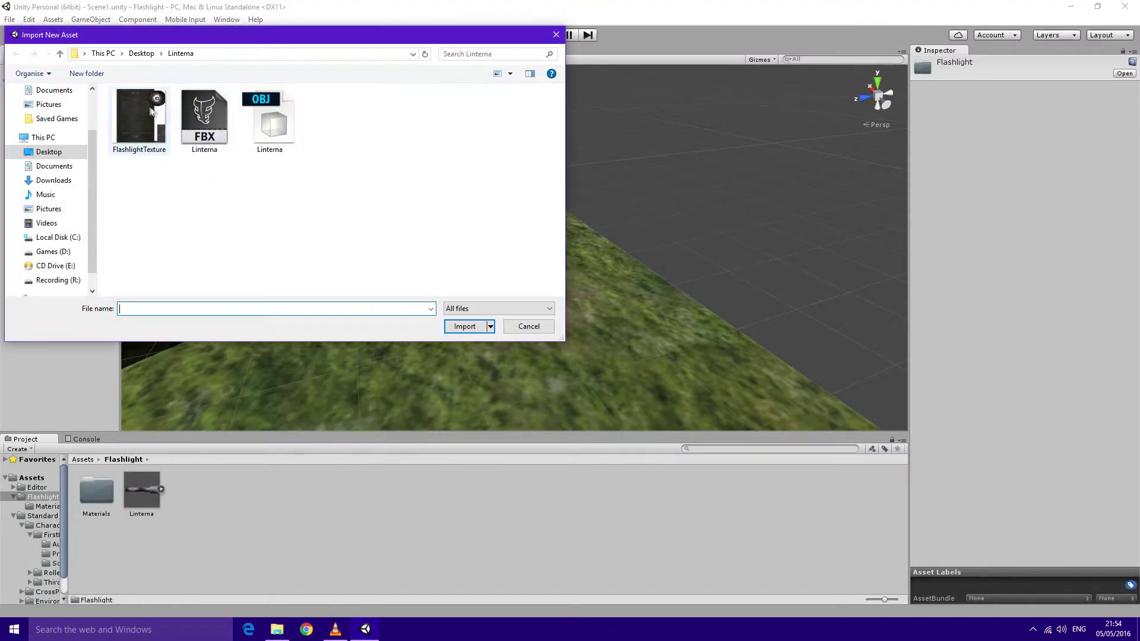
pyautogui.doubleClick(141, 121)
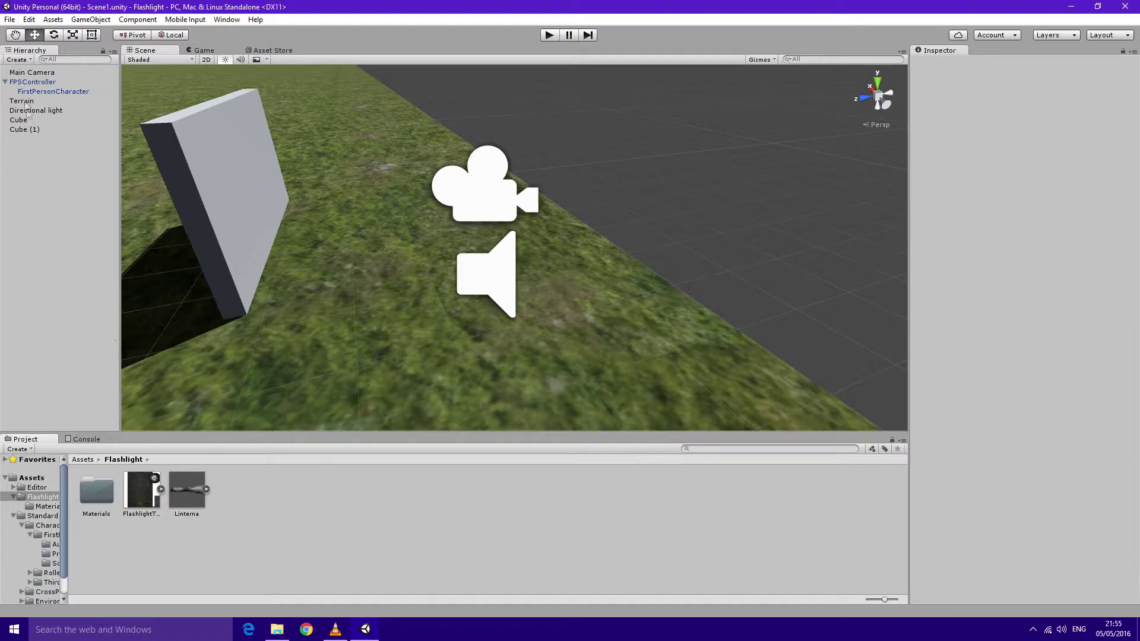
# - Make Linterna a child of FirstPersonCharacter and expand its Transform values
pyautogui.click(42, 90)
pyautogui.moveTo(186, 489); pyautogui.dragTo(53, 90)
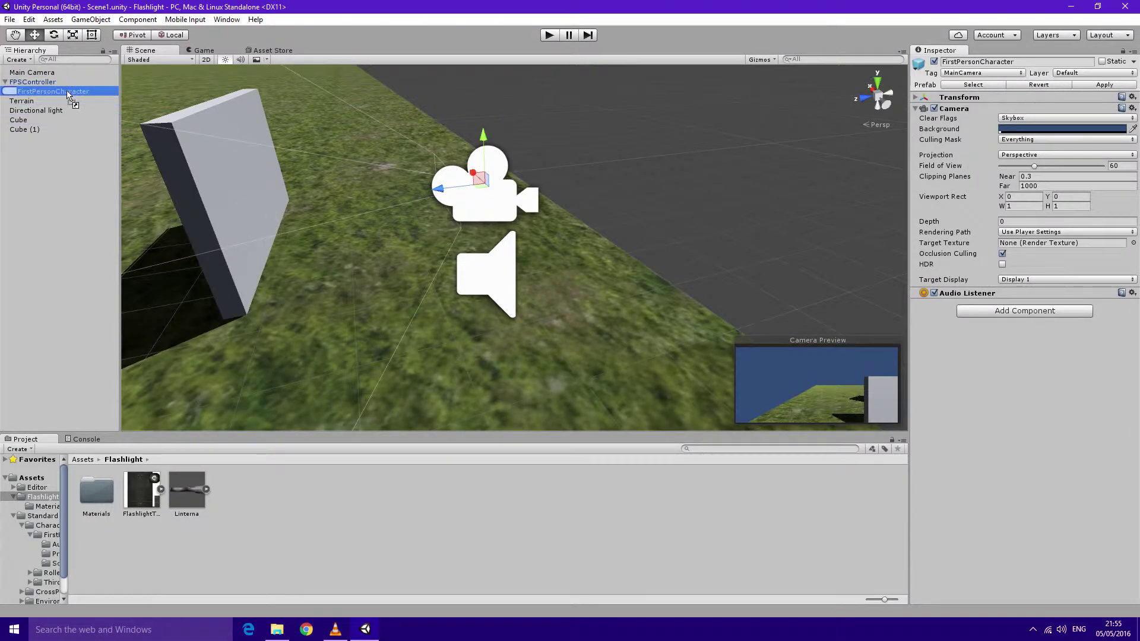
pyautogui.click(916, 99)
# - Set Linterna's Y rotation to -90, scale to 0.034495, position to 0.187, -0.125, 0.568
pyautogui.write('-90')
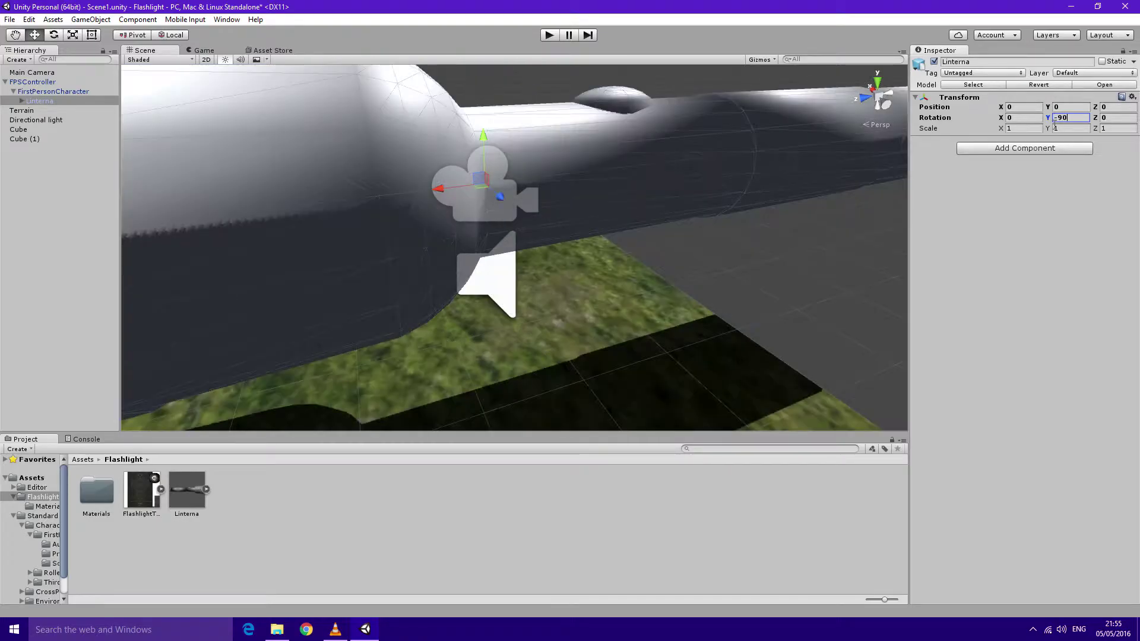
pyautogui.press('Return')
pyautogui.press('r')
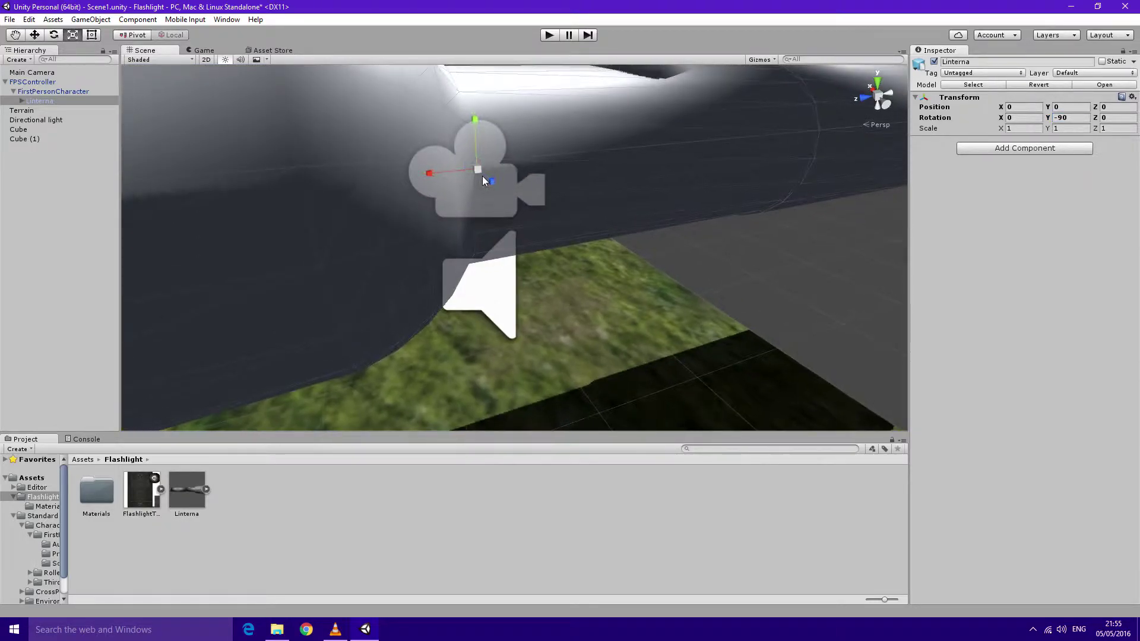
pyautogui.moveTo(482, 175); pyautogui.dragTo(446, 215)
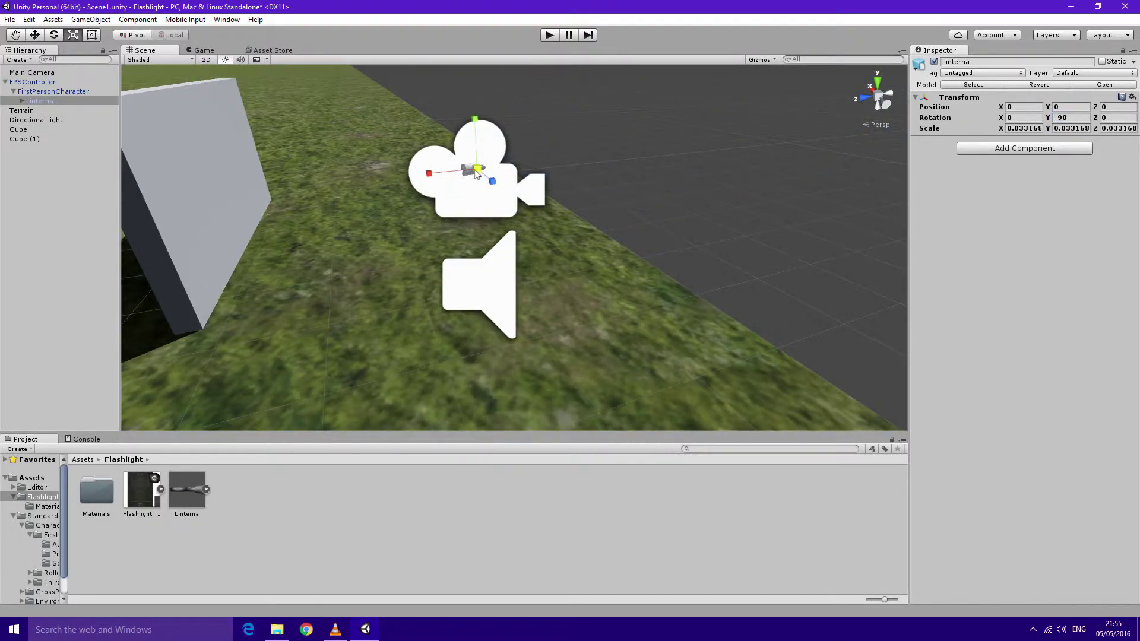
pyautogui.press('w')
pyautogui.moveTo(431, 177); pyautogui.dragTo(358, 188)
pyautogui.moveTo(374, 134); pyautogui.dragTo(365, 224)
# - Drag FlashlightTexture onto Linterna's Sphere part in the Hierarchy
pyautogui.click(27, 103)
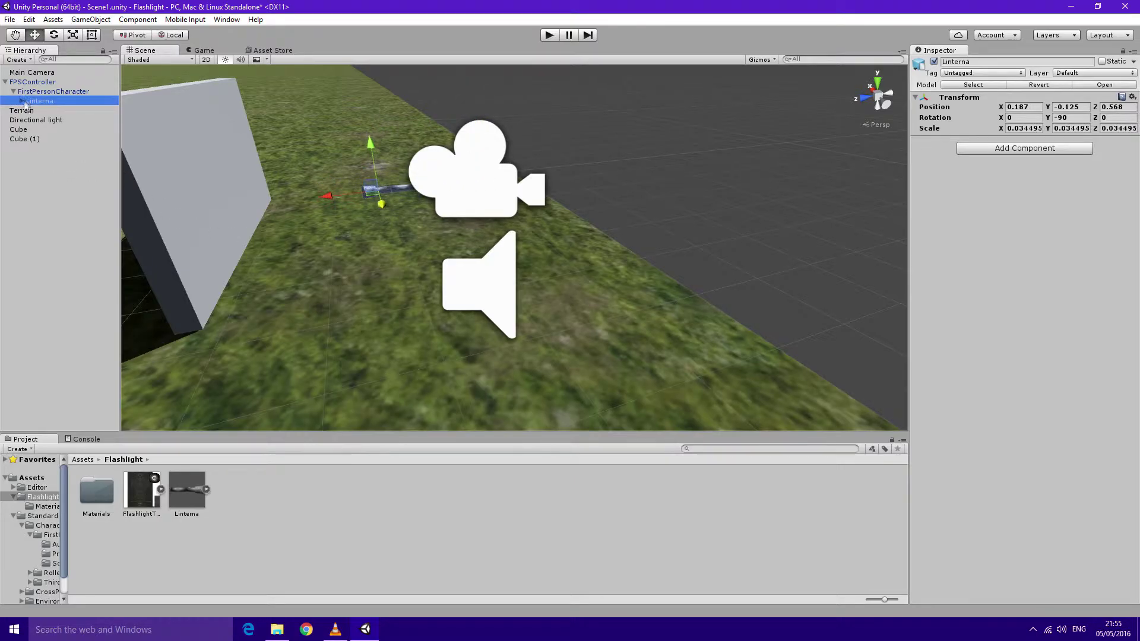
pyautogui.click(22, 101)
pyautogui.moveTo(146, 484); pyautogui.dragTo(57, 116)
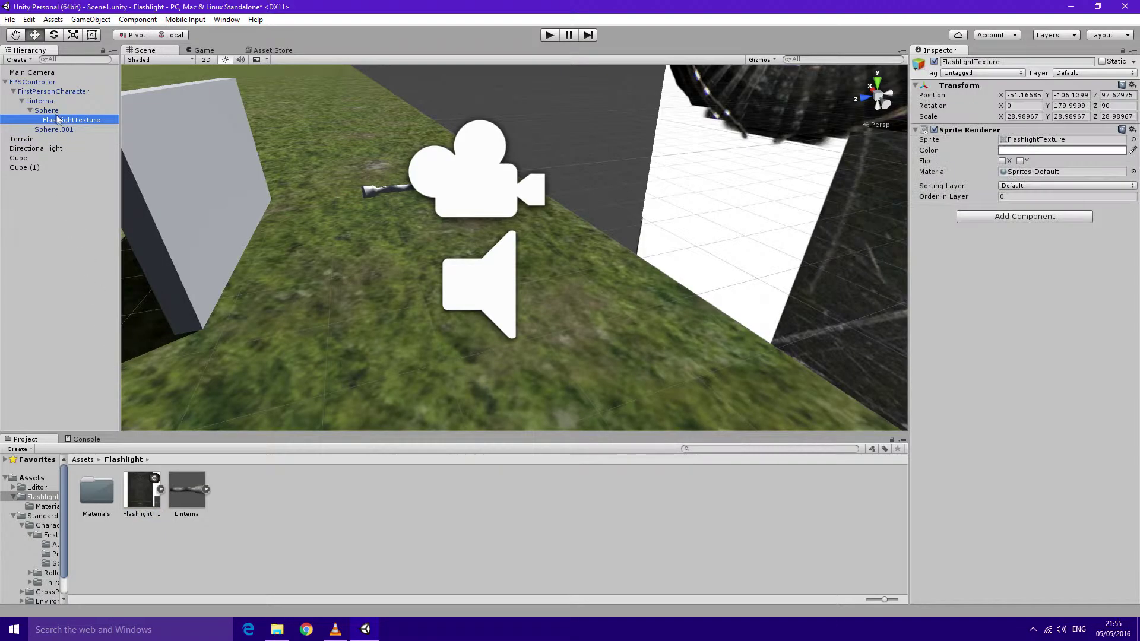
# - Delete the stray FlashlightTexture sprite and apply FlashlightTexture to Sphere.001
pyautogui.moveTo(357, 238)
pyautogui.keyDown('alt'); pyautogui.mouseDown()
pyautogui.moveTo(428, 178)
pyautogui.moveTo(359, 196)
pyautogui.mouseUp(); pyautogui.keyUp('alt')
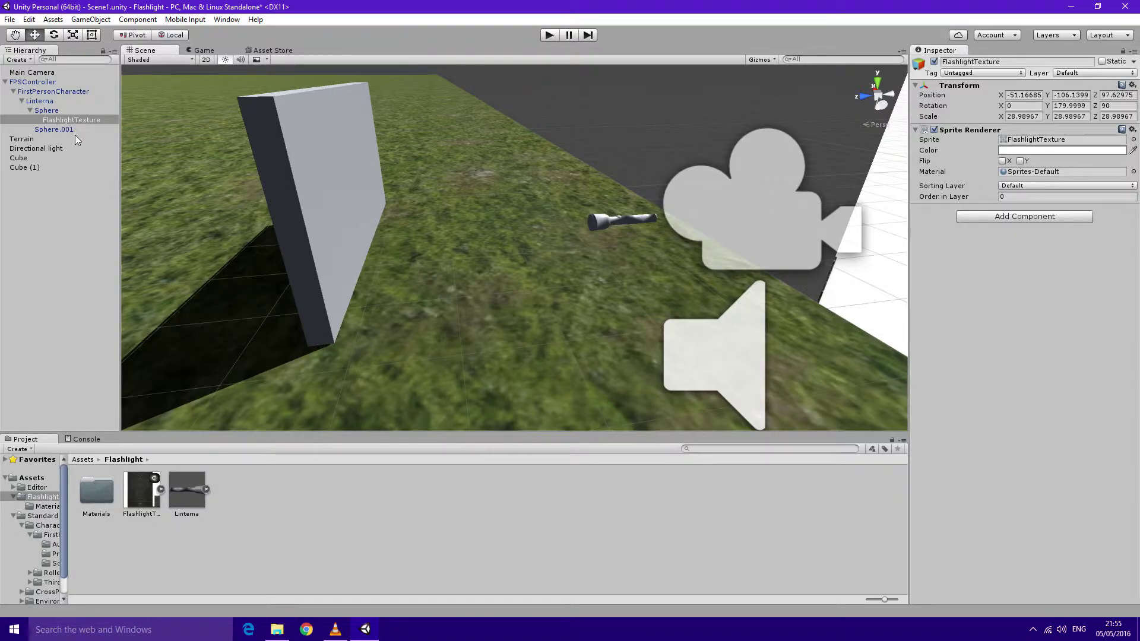
pyautogui.press('Delete')
pyautogui.click(67, 111)
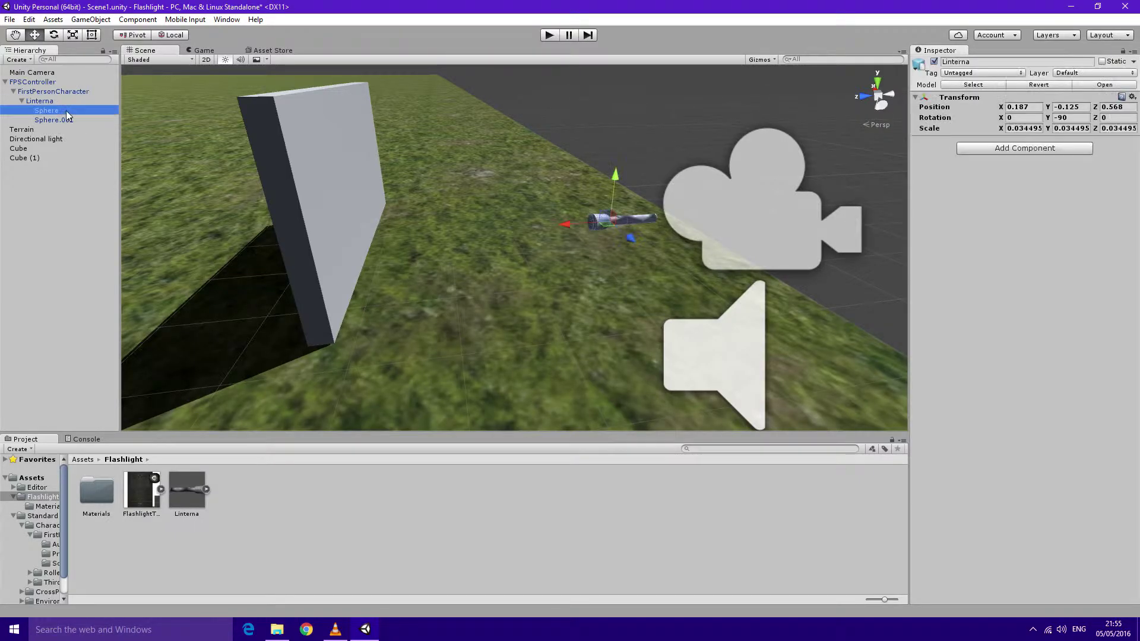
pyautogui.press('Down')
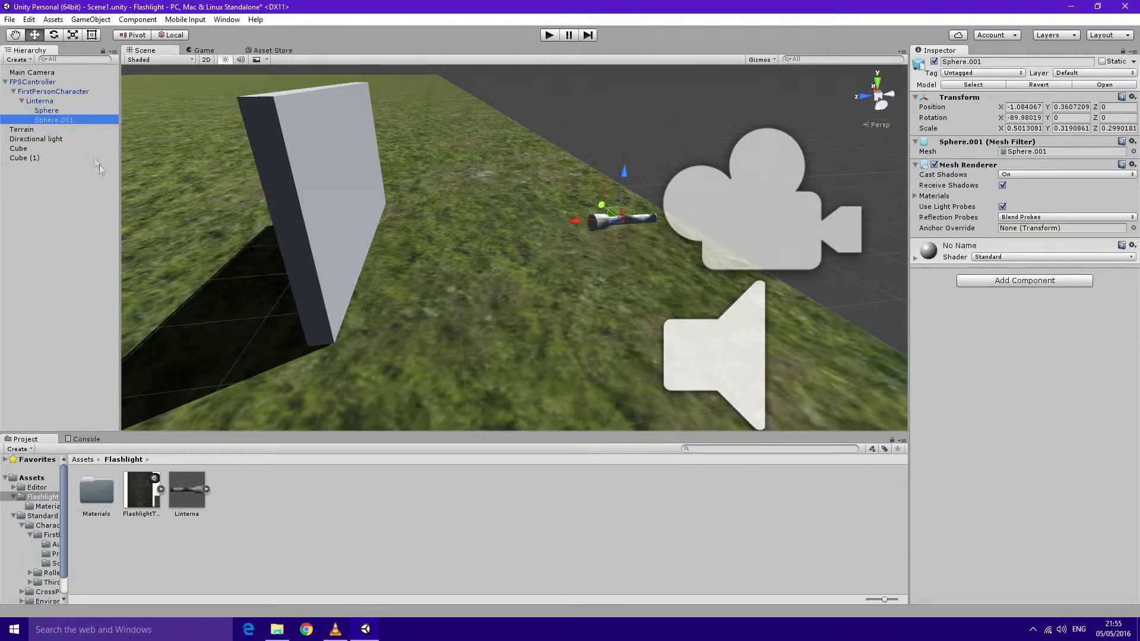
pyautogui.moveTo(141, 490); pyautogui.dragTo(1004, 388)
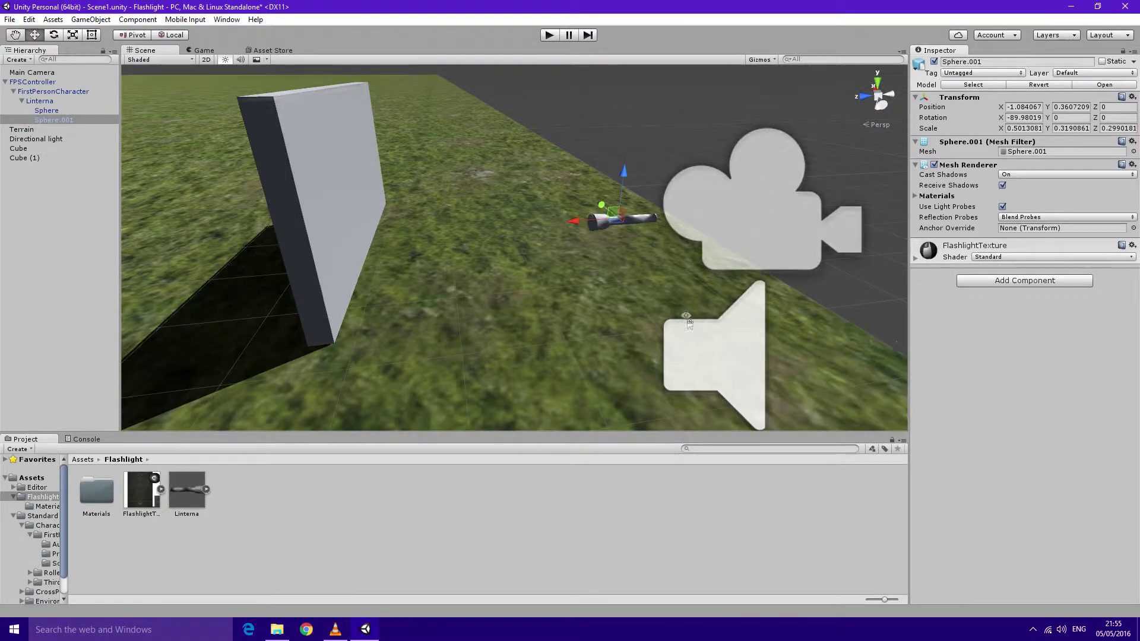
# - Apply FlashlightTexture to the Sphere part by dropping it on the model in the Scene view
pyautogui.press('f')
pyautogui.scroll(-3, 526, 288)
pyautogui.scroll(-2, 525, 288)
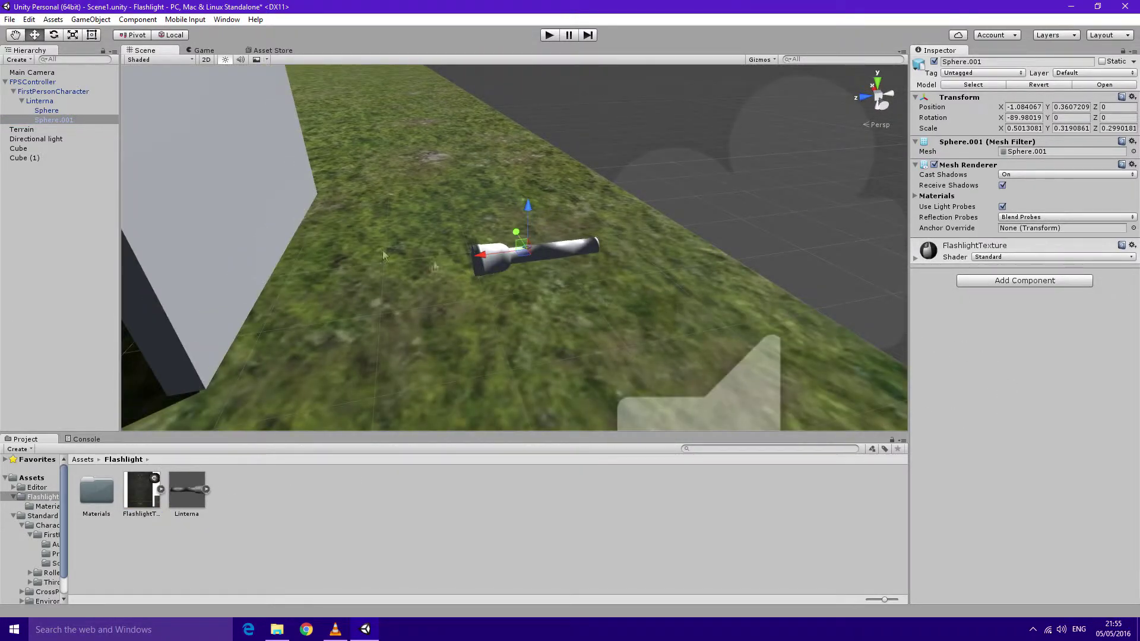
pyautogui.press('Up')
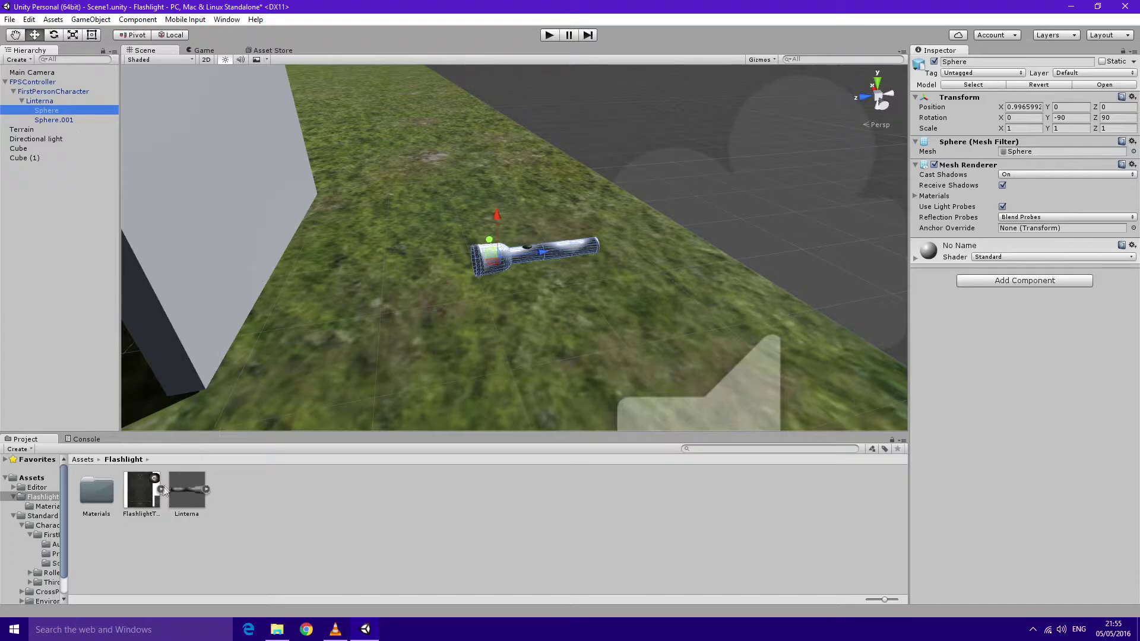
pyautogui.click(161, 489)
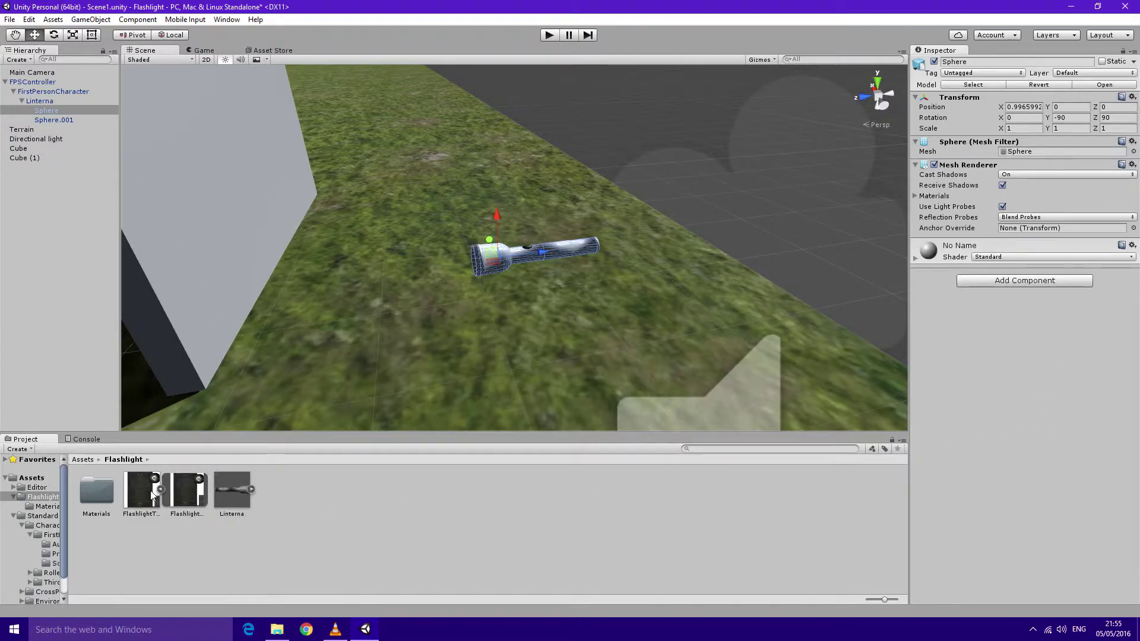
pyautogui.click(162, 489)
pyautogui.moveTo(141, 490); pyautogui.dragTo(535, 252)
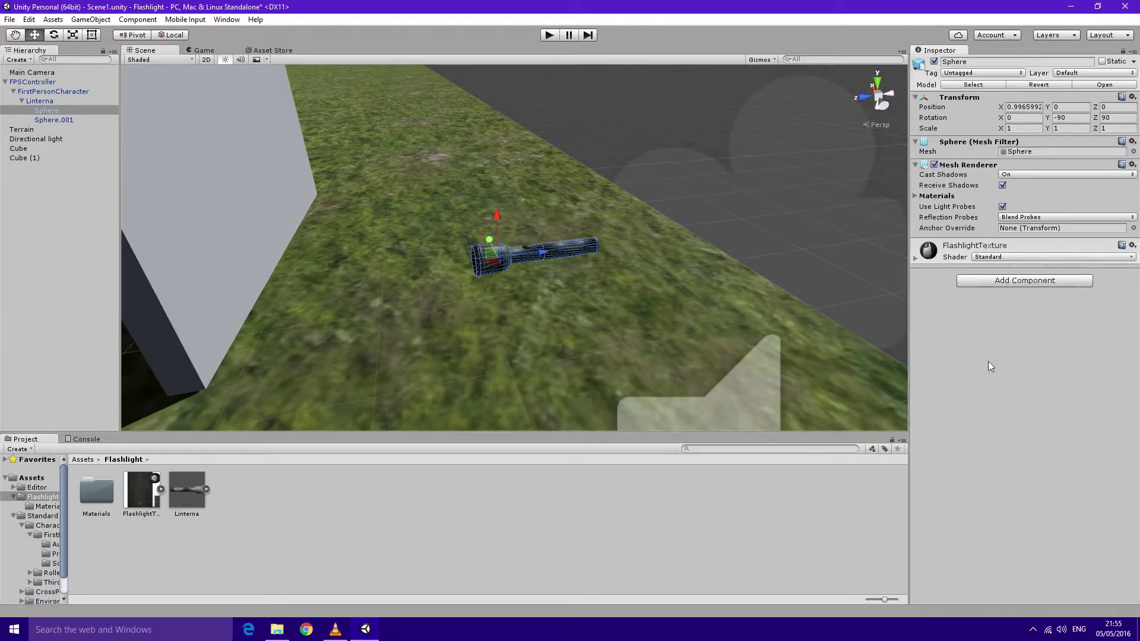
pyautogui.moveTo(597, 314)
pyautogui.keyDown('alt'); pyautogui.mouseDown()
pyautogui.moveTo(618, 331)
pyautogui.moveTo(549, 331)
pyautogui.mouseUp(); pyautogui.keyUp('alt')
pyautogui.click(617, 331)
# - Check the flashlight in the Game view and nudge Linterna's Z position to 0.544
pyautogui.scroll(2, 612, 334)
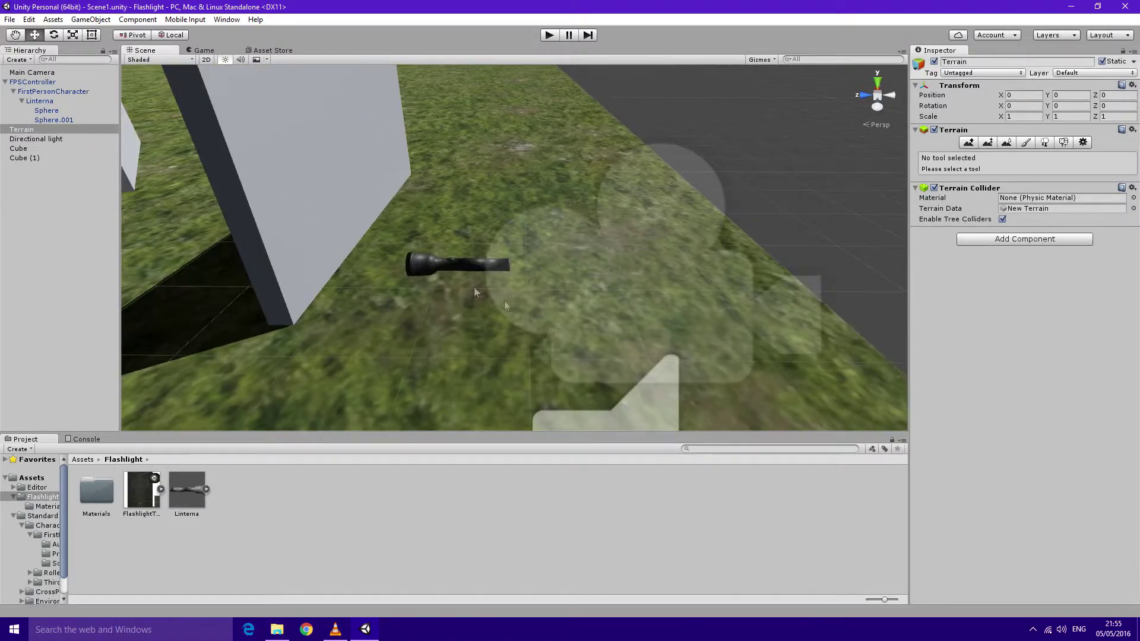
pyautogui.click(21, 101)
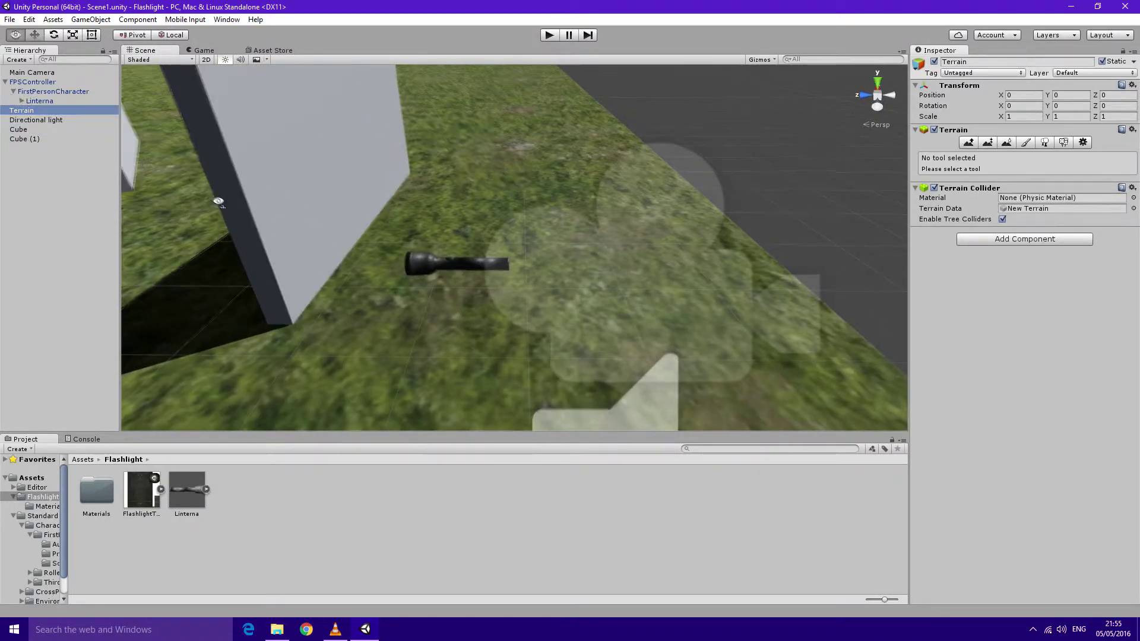
pyautogui.click(202, 51)
pyautogui.click(161, 52)
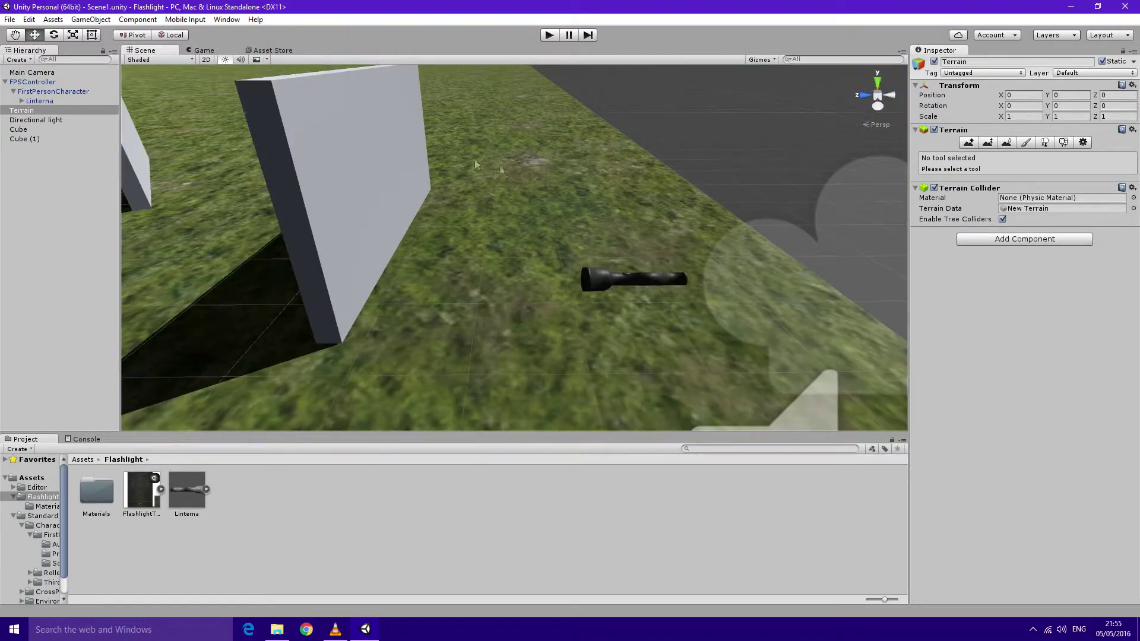
pyautogui.click(77, 101)
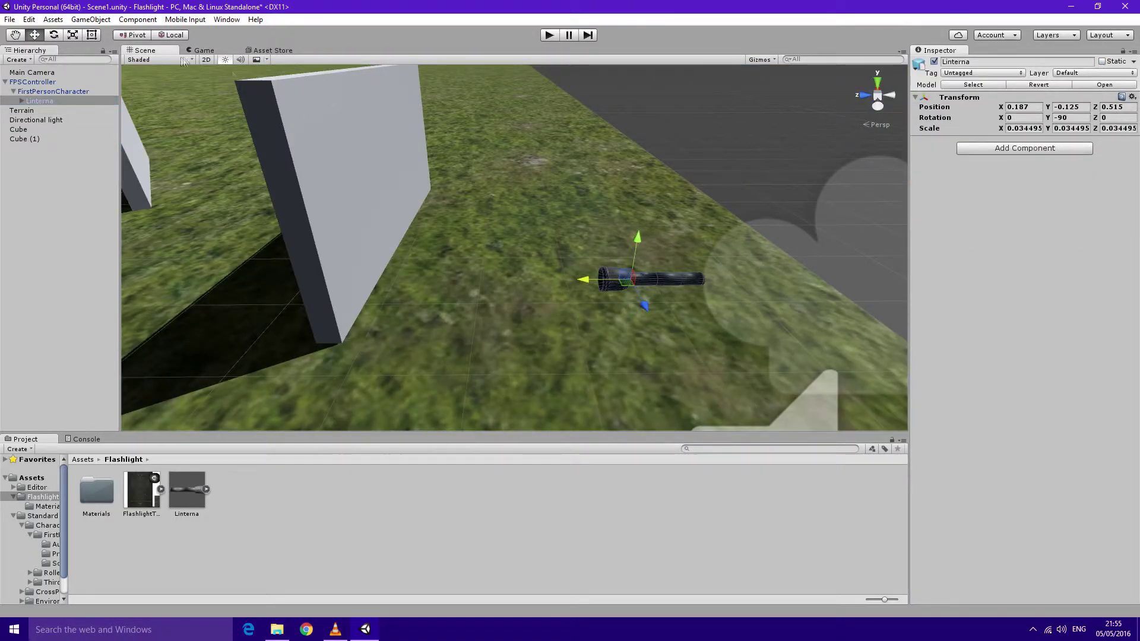
pyautogui.click(202, 51)
pyautogui.click(157, 52)
pyautogui.moveTo(598, 284); pyautogui.dragTo(581, 282)
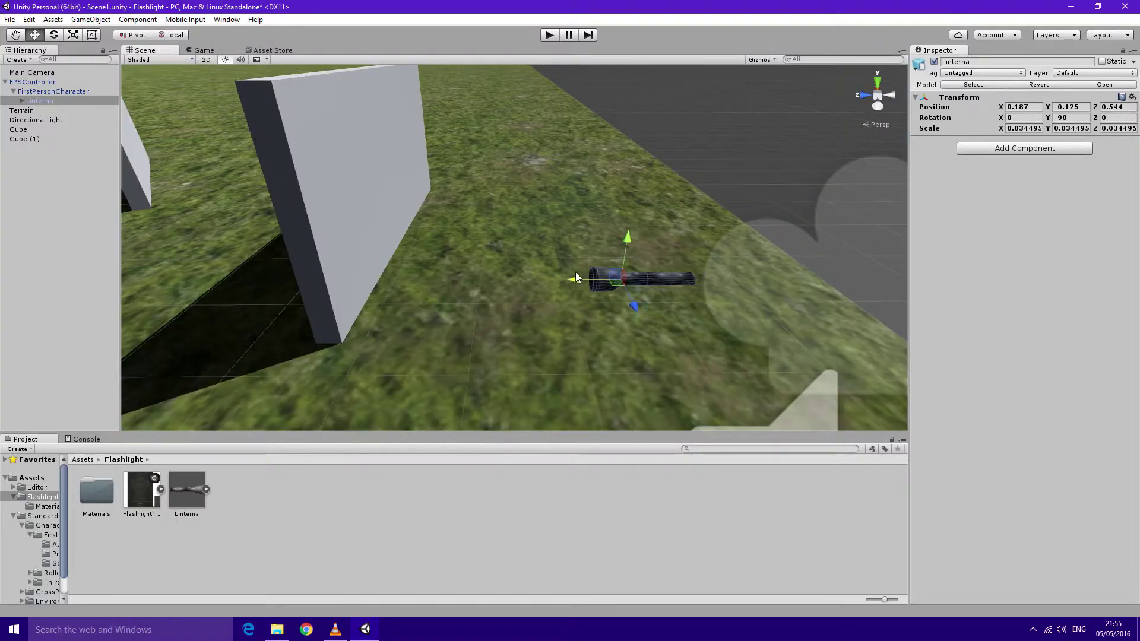
pyautogui.click(36, 102)
# - Add a temporary Cube as a child of Linterna and shift it along X
pyautogui.rightClick(36, 102)
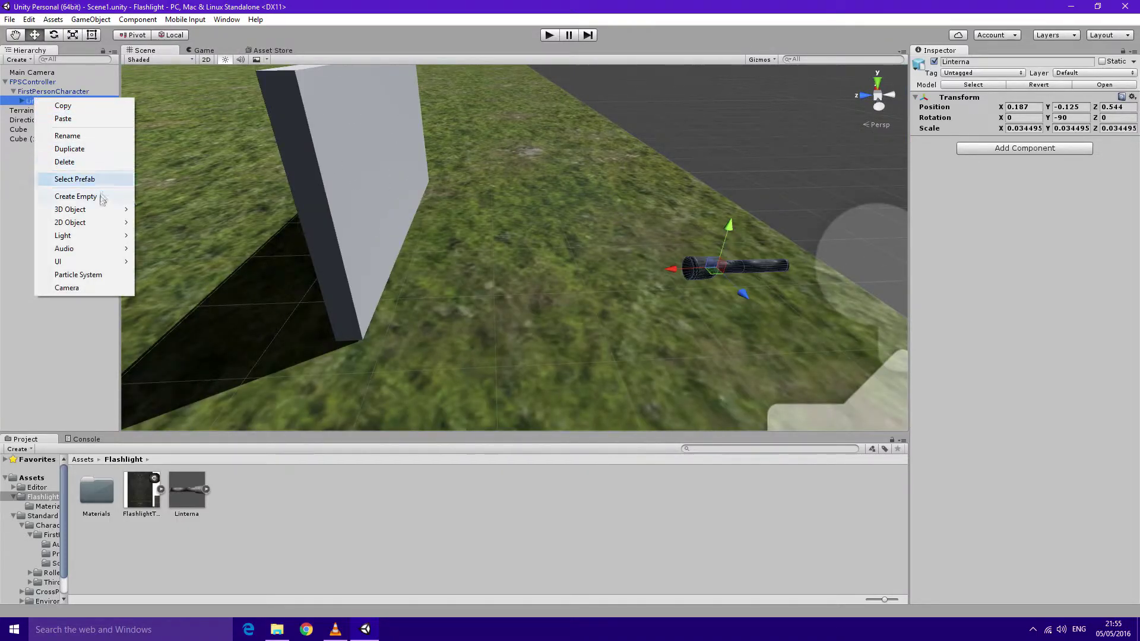
pyautogui.moveTo(83, 212)
pyautogui.click(173, 211)
pyautogui.moveTo(677, 269); pyautogui.dragTo(652, 280)
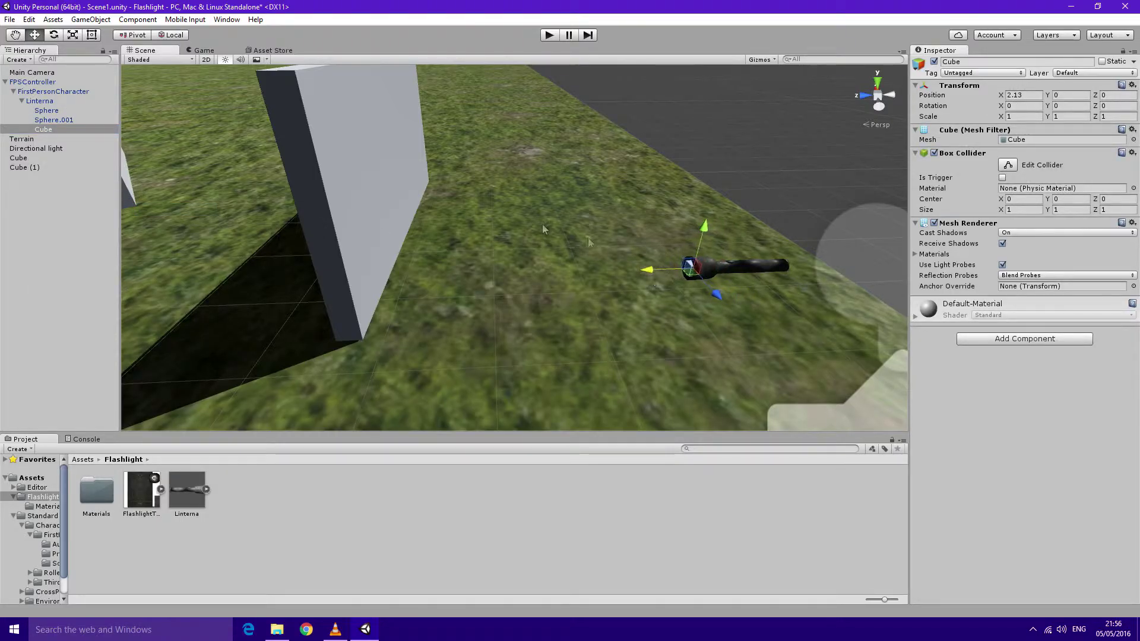
# - Add a Spotlight with Y rotation 90, range 25 and Hard Shadows
pyautogui.rightClick(45, 130)
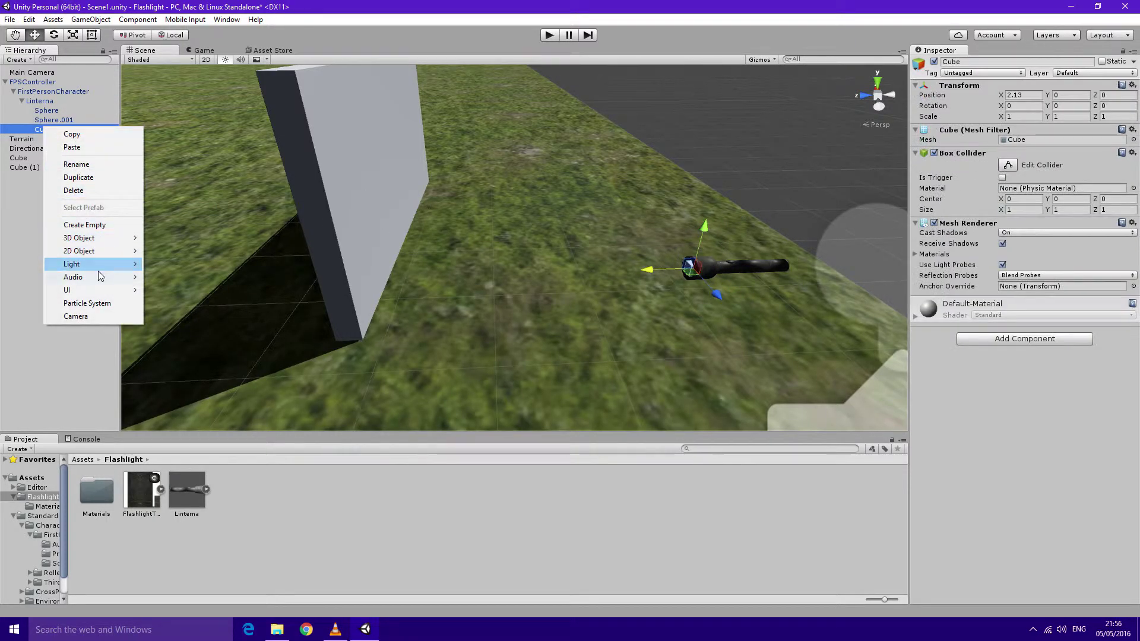
pyautogui.moveTo(97, 267)
pyautogui.click(175, 290)
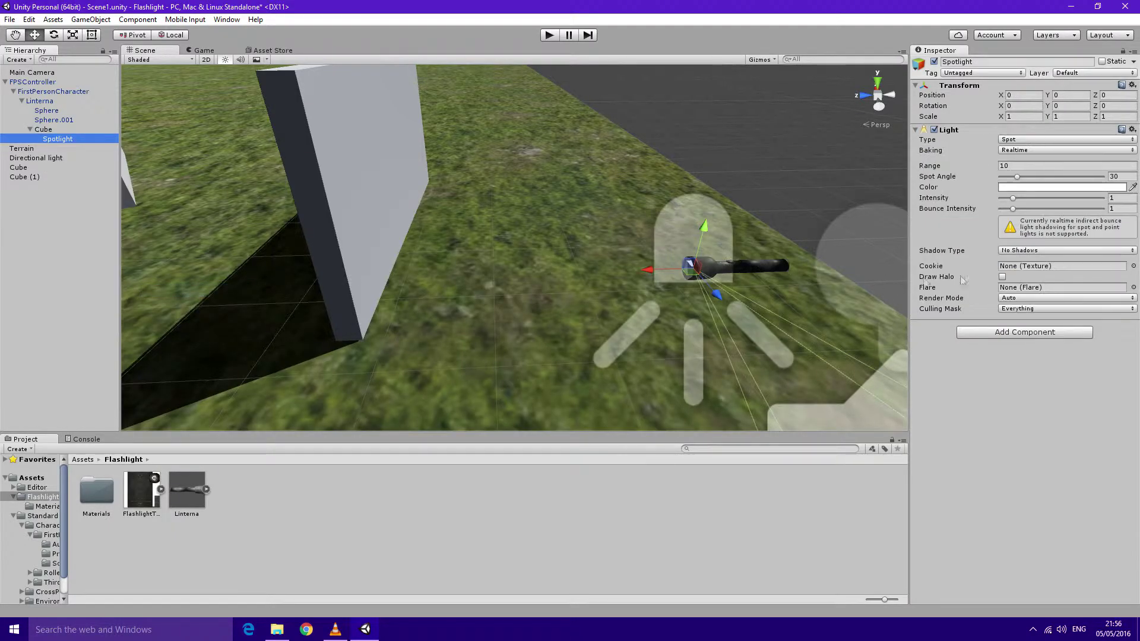
pyautogui.click(1077, 105)
pyautogui.write('90')
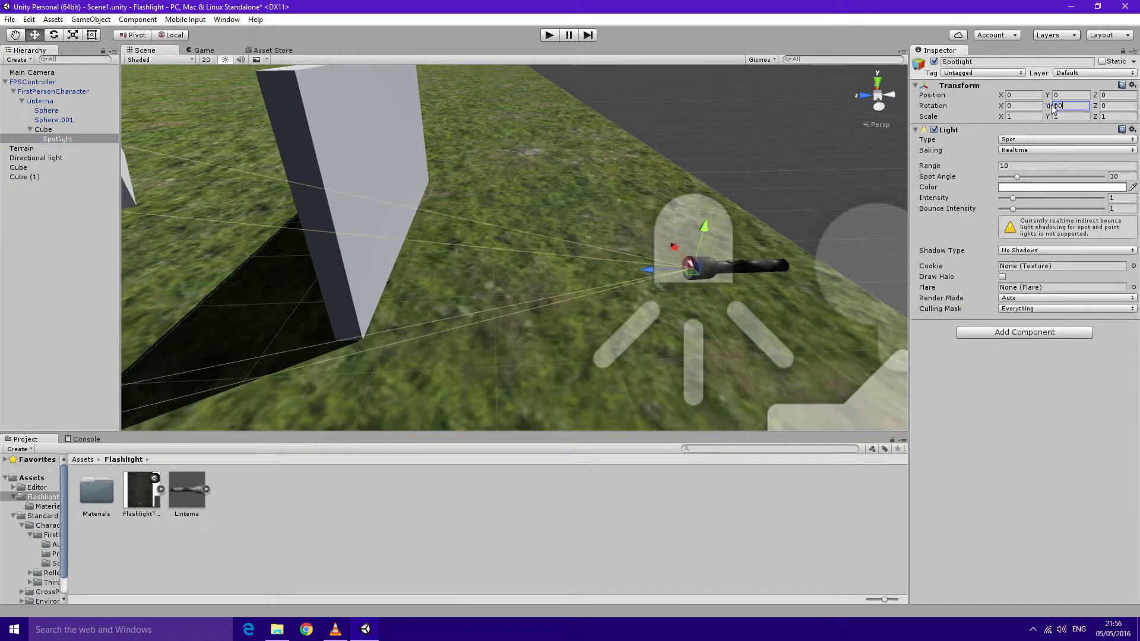
pyautogui.click(1020, 167)
pyautogui.write('25')
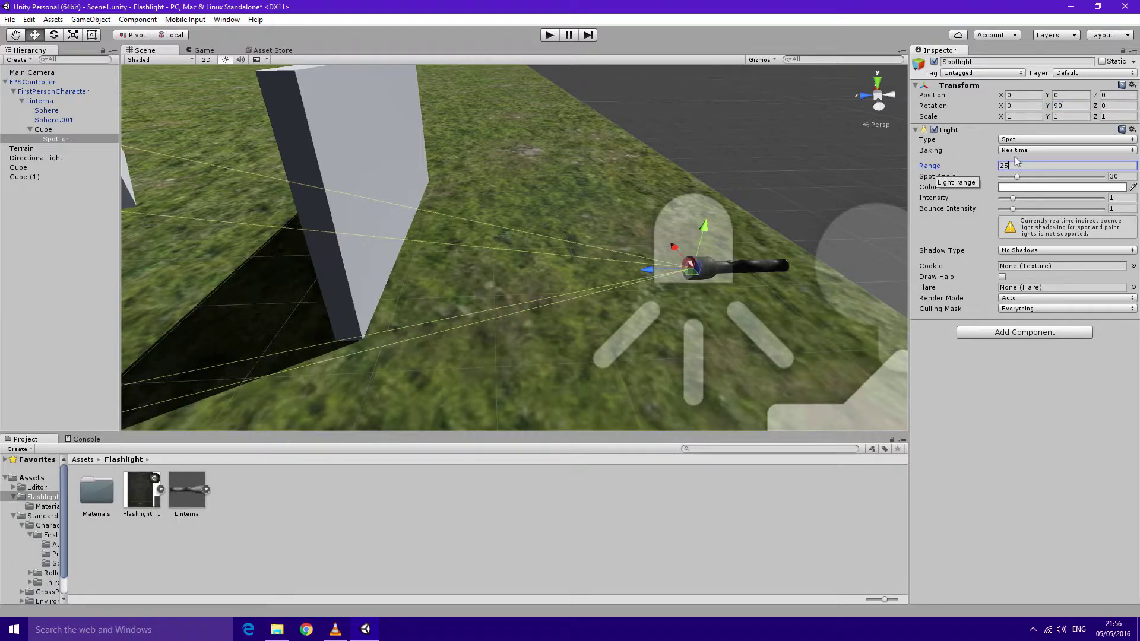
pyautogui.click(1067, 250)
pyautogui.click(1033, 275)
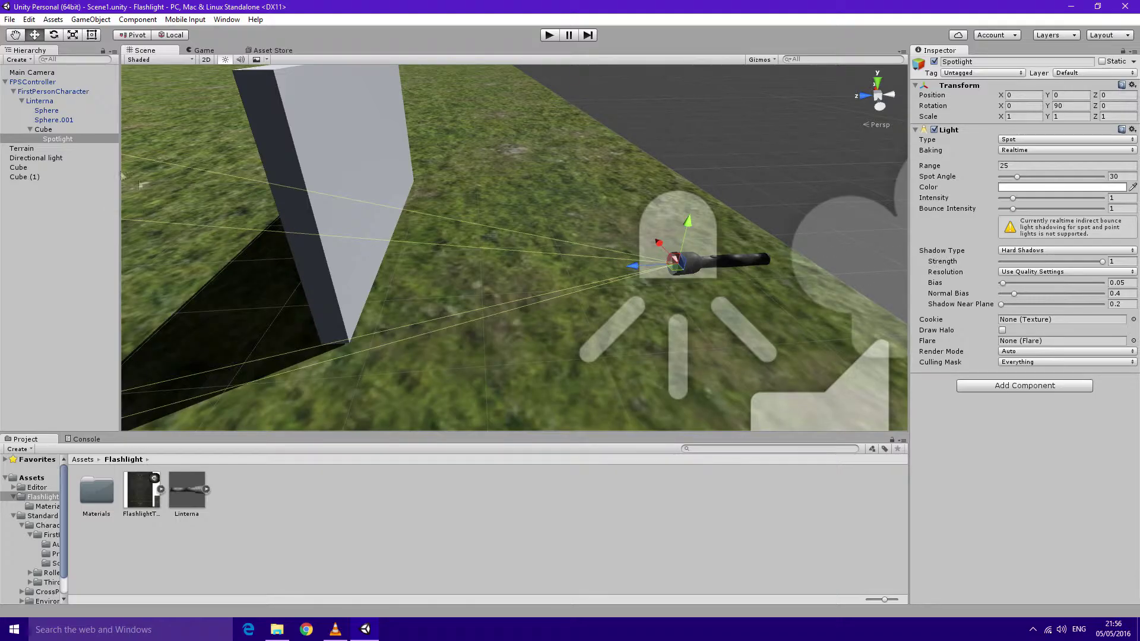
# - Place the Spotlight directly under Linterna, delete the Cube, and save the scene
pyautogui.moveTo(66, 141); pyautogui.dragTo(49, 130)
pyautogui.click(45, 137)
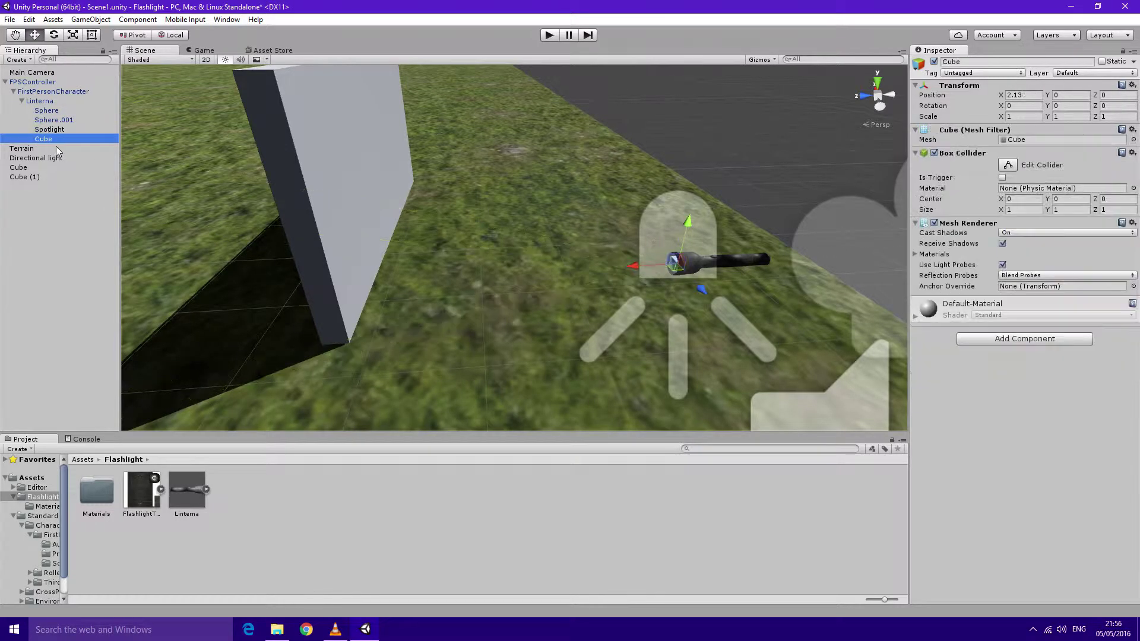
pyautogui.press('Delete')
pyautogui.hotkey('ctrl', 's')
pyautogui.click(44, 130)
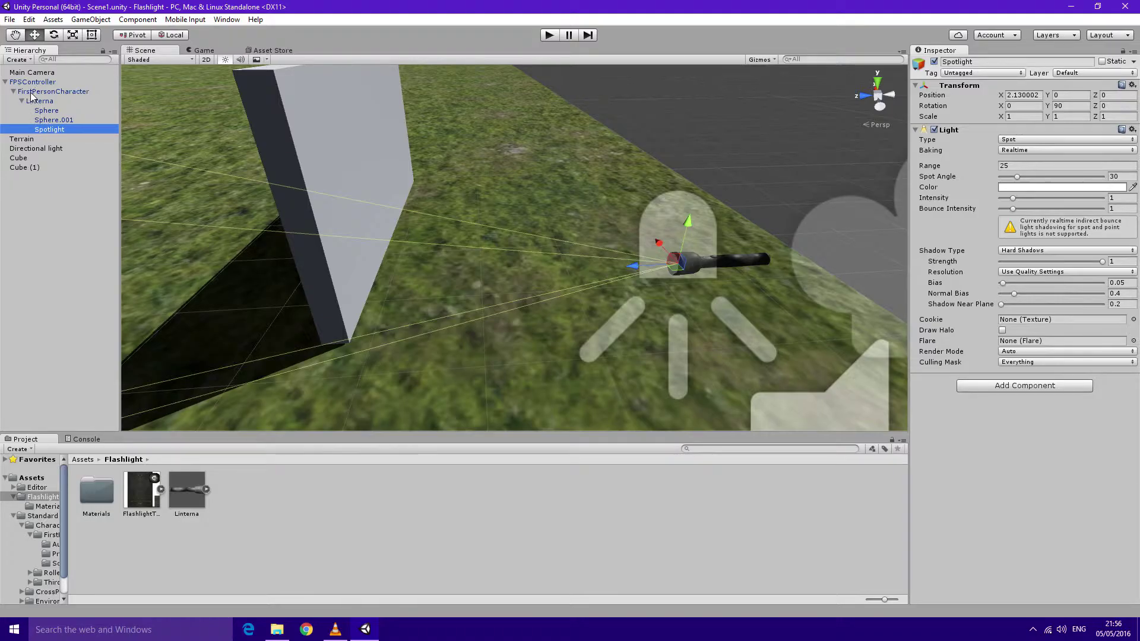
# - Create a new C# script named Flashlight in the top-level Assets folder
pyautogui.click(84, 460)
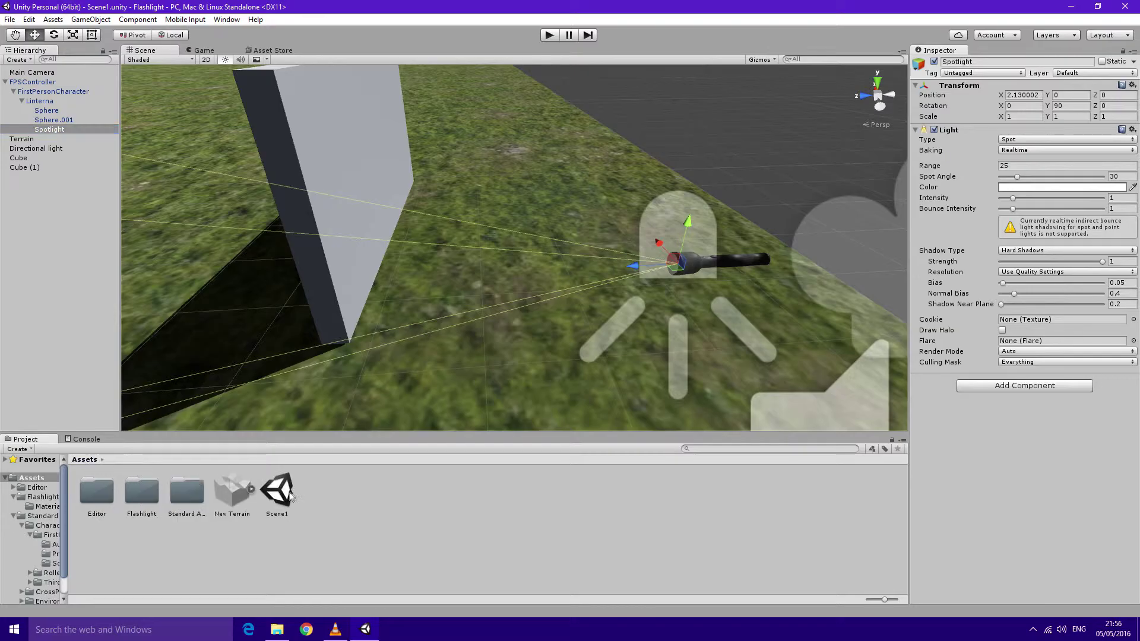
pyautogui.rightClick(354, 494)
pyautogui.moveTo(444, 277)
pyautogui.click(565, 294)
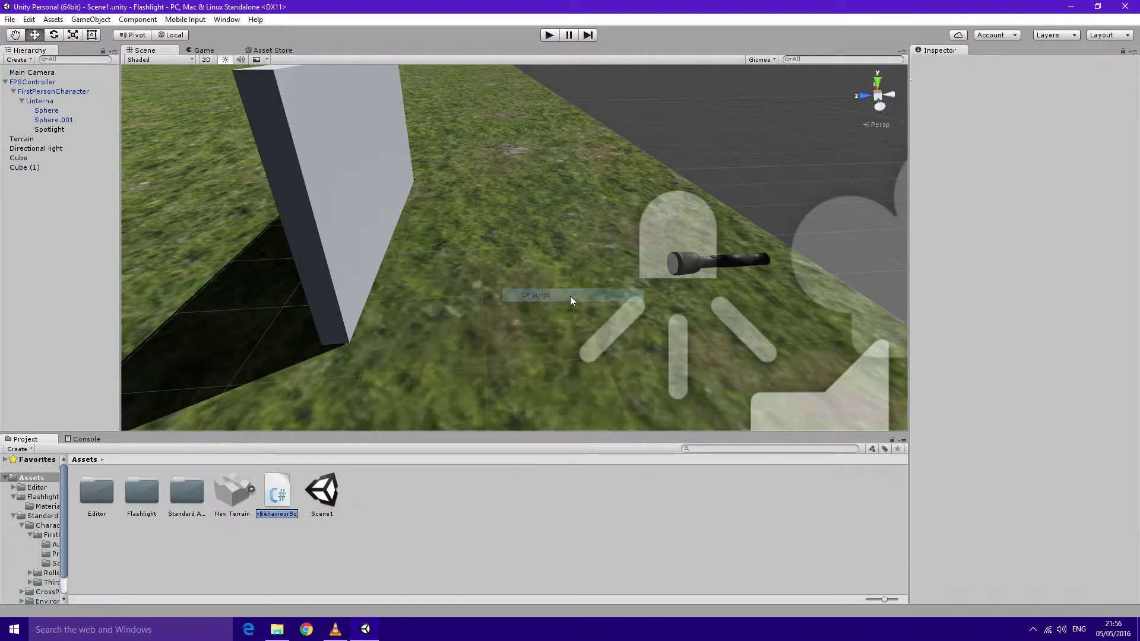
pyautogui.write('F')
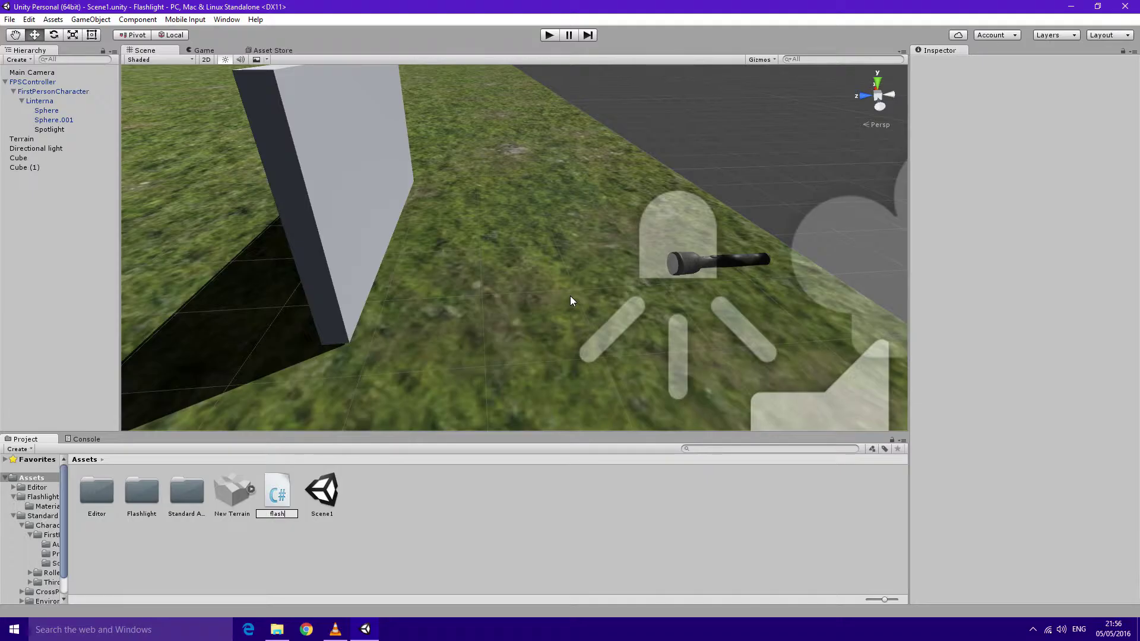
pyautogui.write('lashlight')
pyautogui.press('Return')
pyautogui.press('Return')
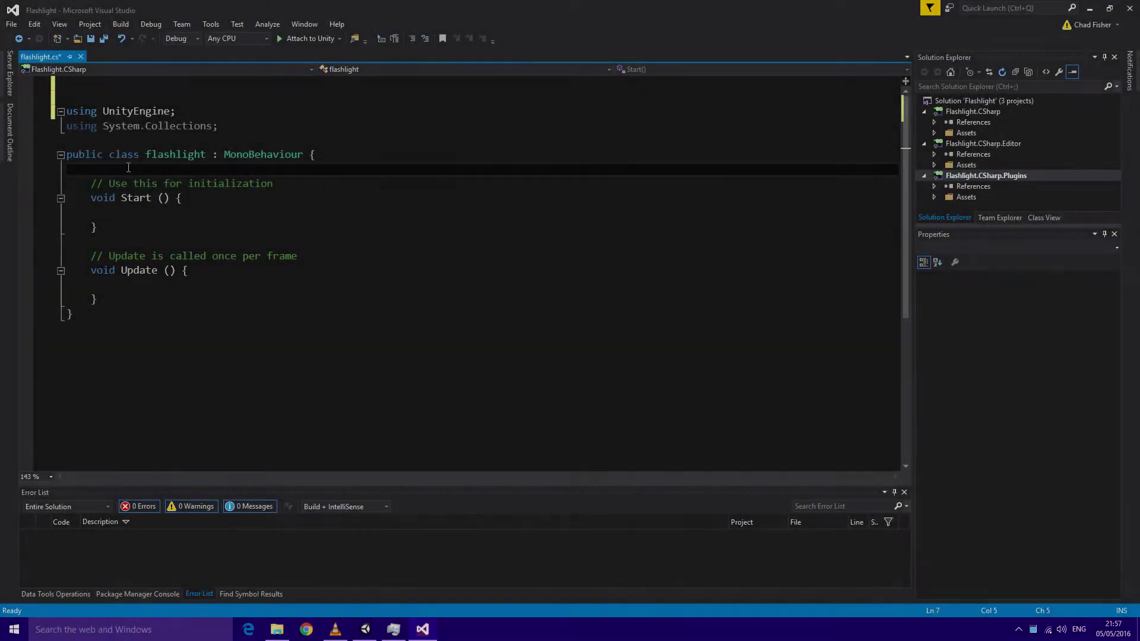
# - Tidy the file and declare a public Light field in the class, then save
pyautogui.press('Return')
pyautogui.click(68, 83)
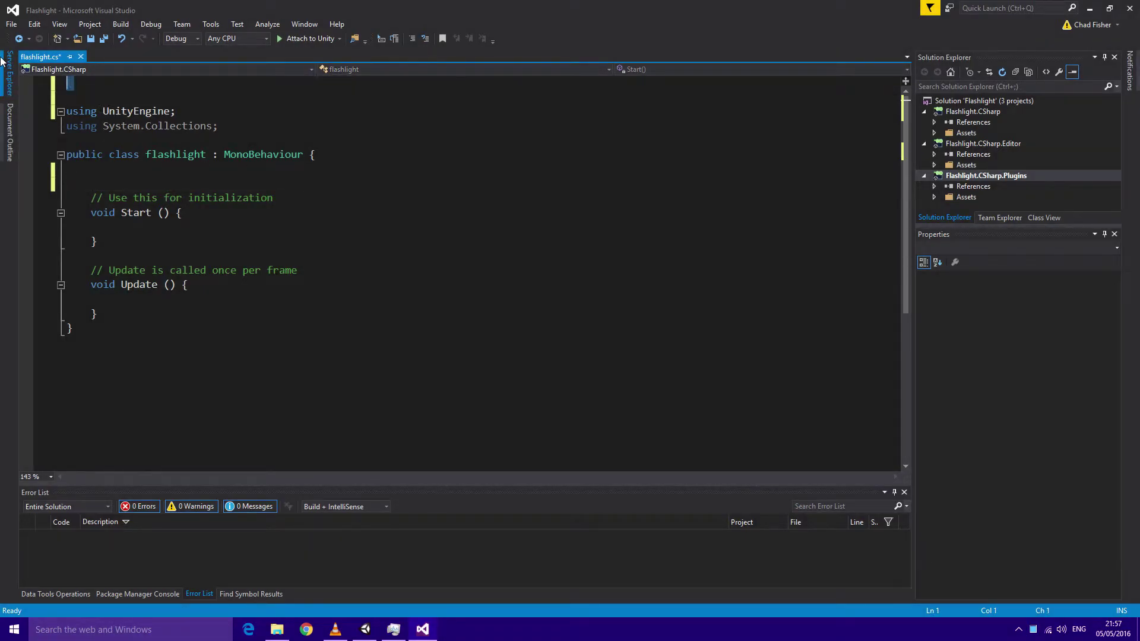
pyautogui.press('Delete')
pyautogui.click(201, 151)
pyautogui.press('Down')
pyautogui.press('Up')
pyautogui.write('public ')
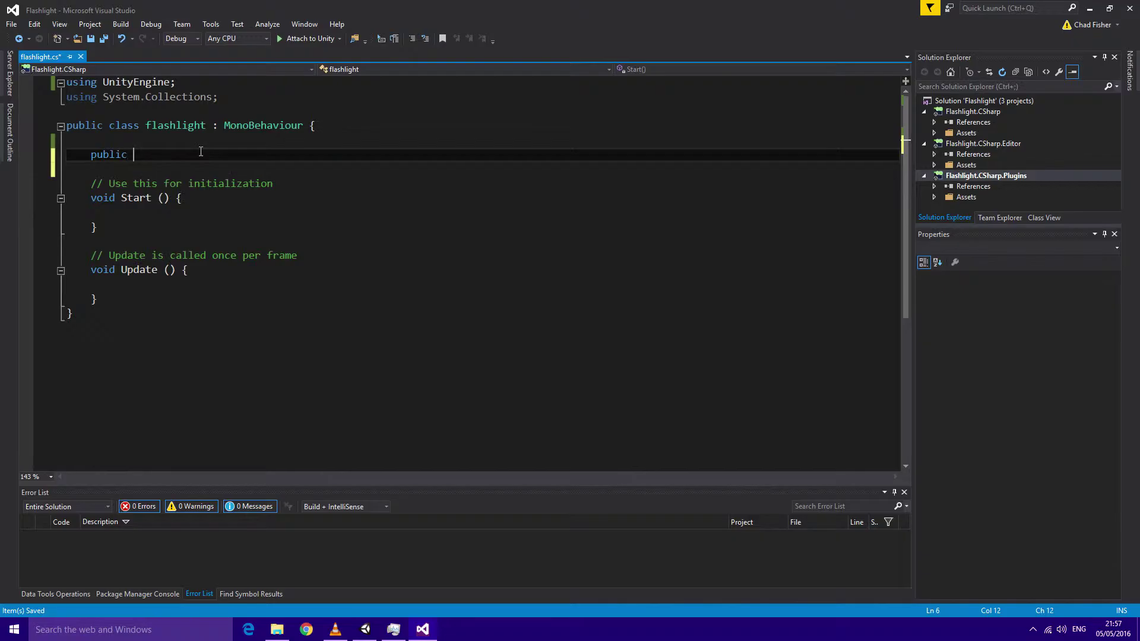
pyautogui.write('Li')
pyautogui.press('space')
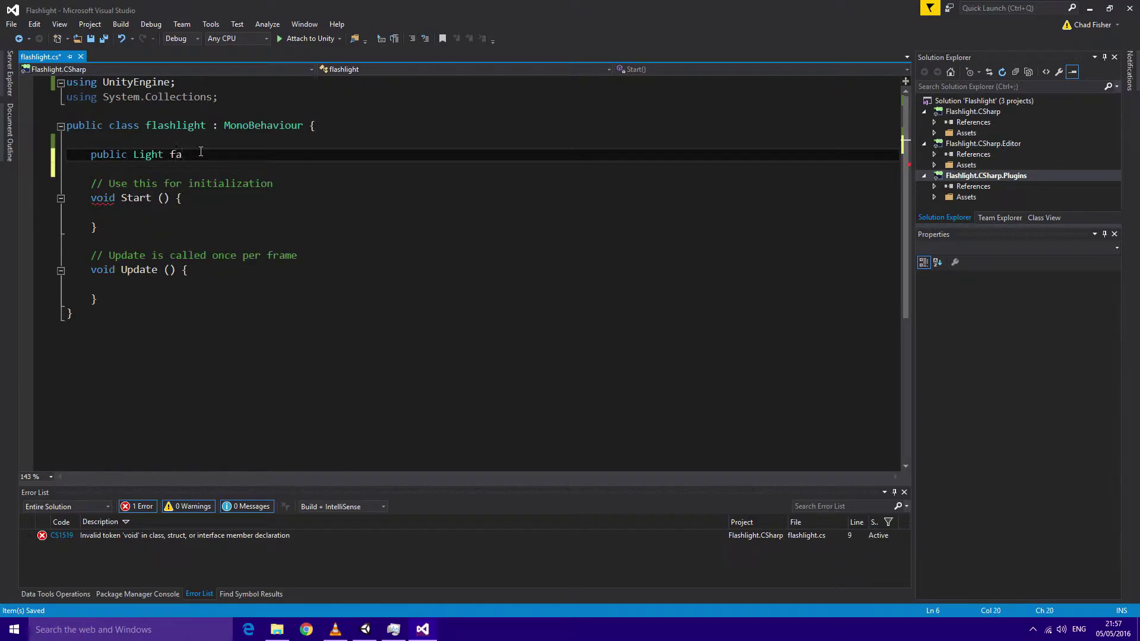
pyautogui.press('BackSpace')
pyautogui.write('lashlight')
pyautogui.write(';')
pyautogui.hotkey('ctrl', 's')
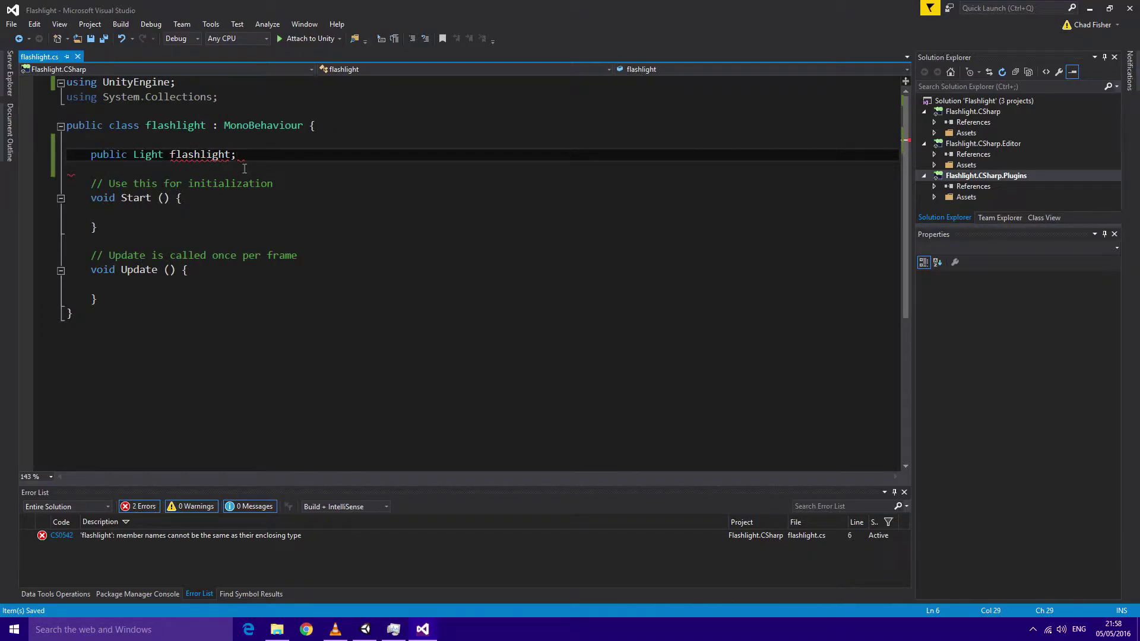
# - Fix the Light field's name to thelight and save the script
pyautogui.click(250, 167)
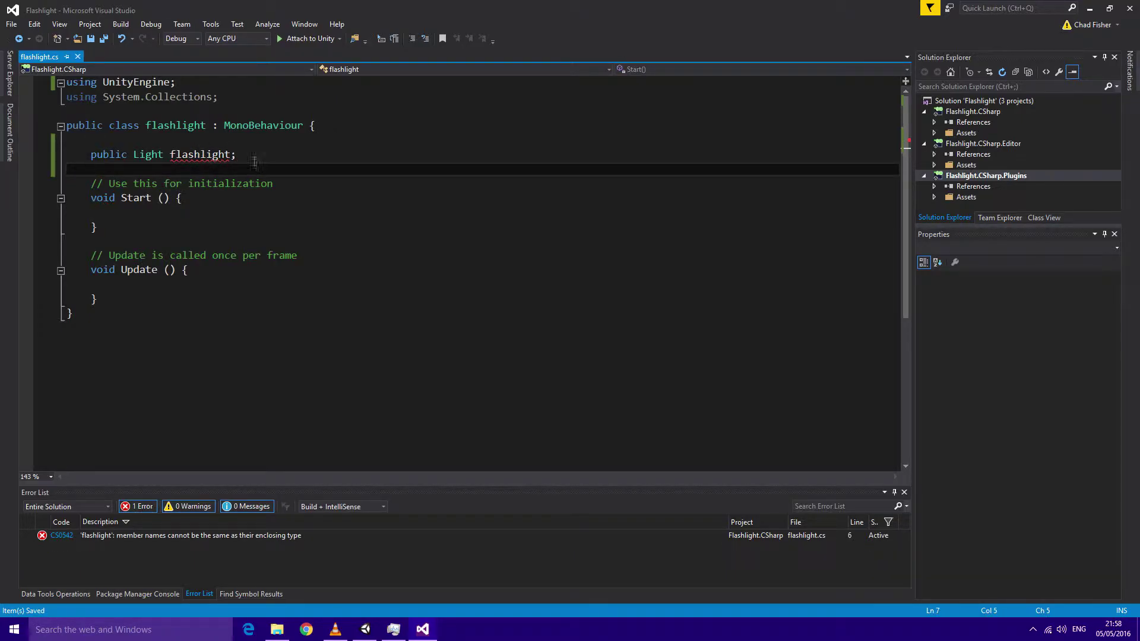
pyautogui.click(255, 158)
pyautogui.press('Down')
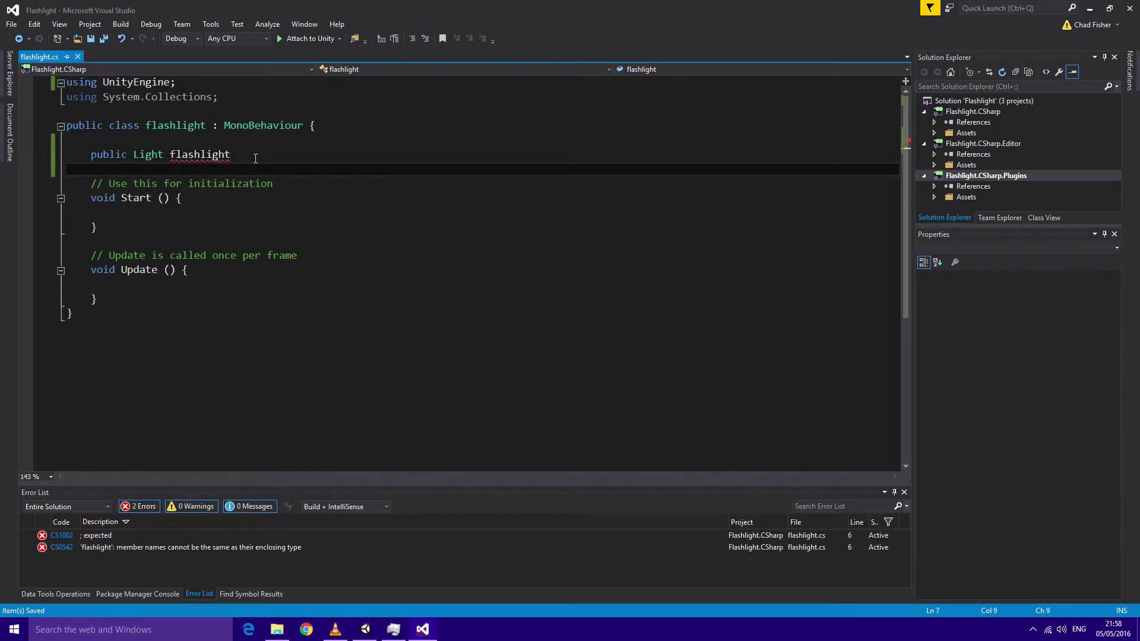
pyautogui.click(252, 155)
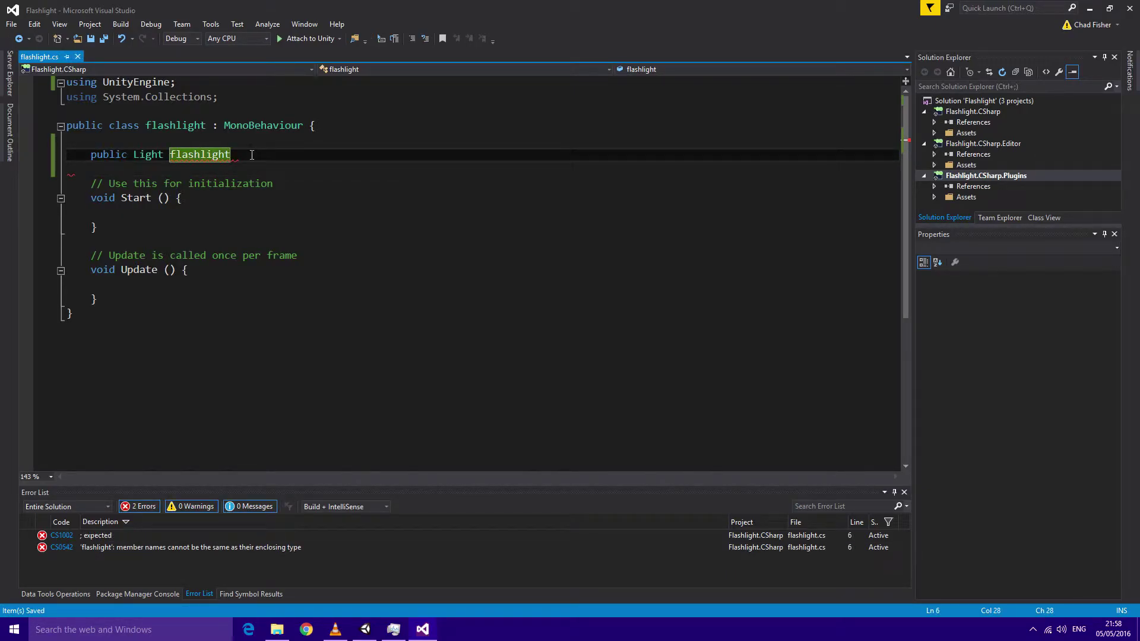
pyautogui.write(';')
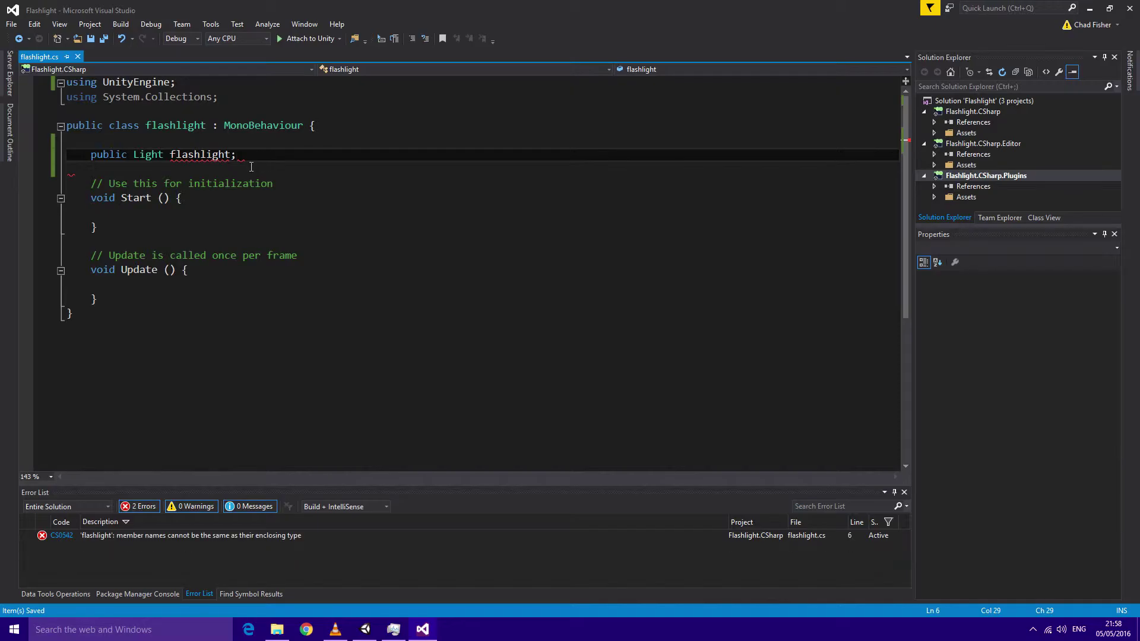
pyautogui.press('Down')
pyautogui.press('Return')
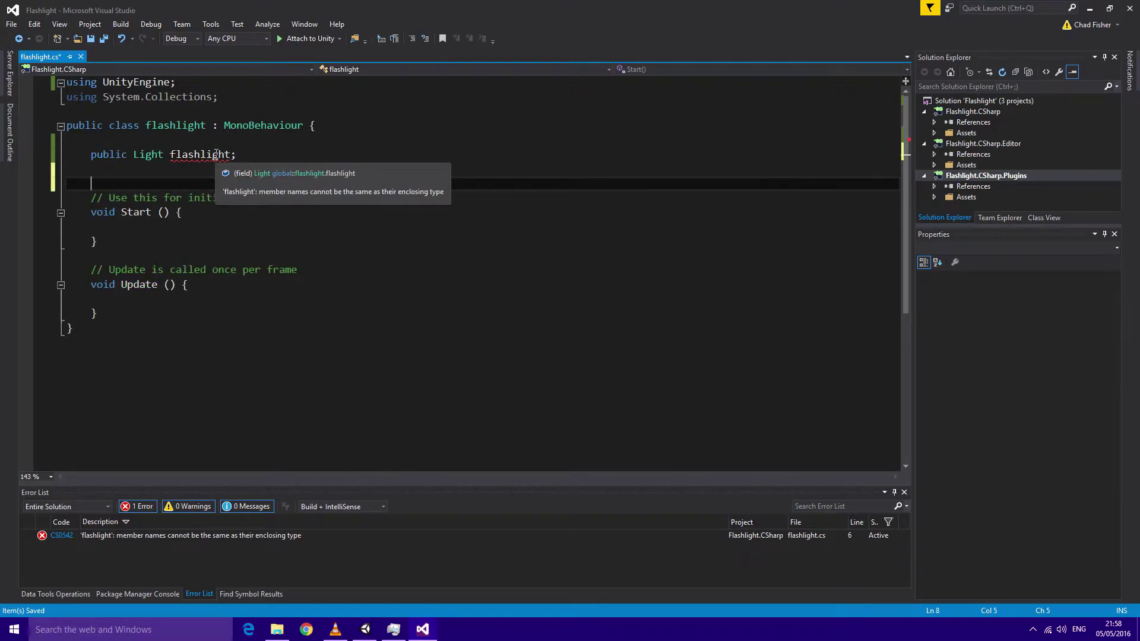
pyautogui.doubleClick(189, 154)
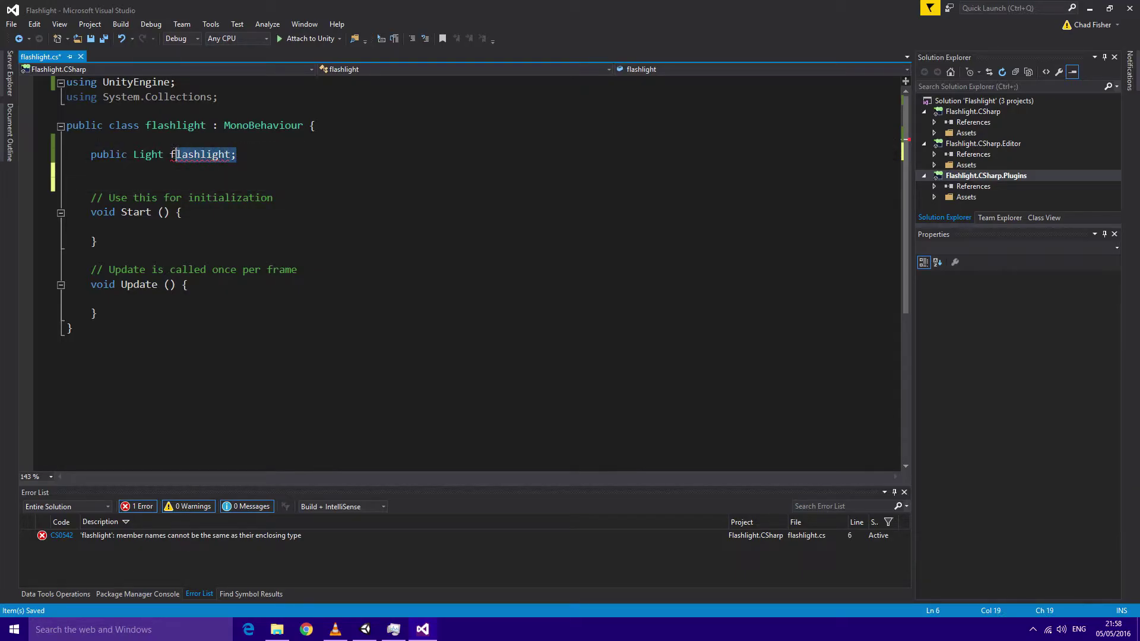
pyautogui.write('f')
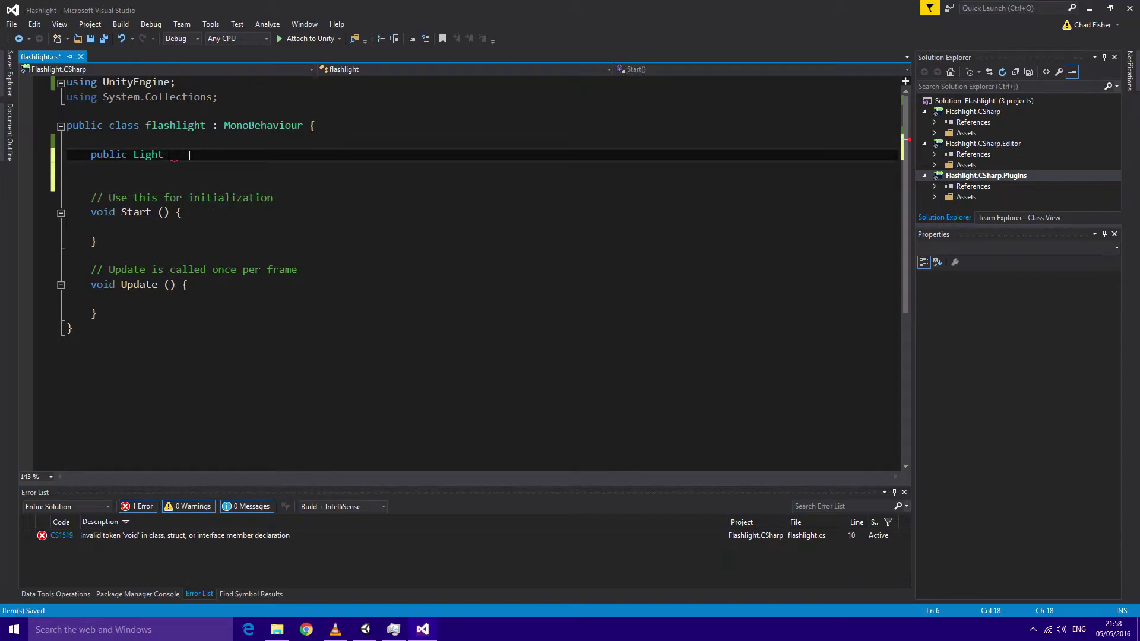
pyautogui.write('light;')
pyautogui.hotkey('ctrl', 's')
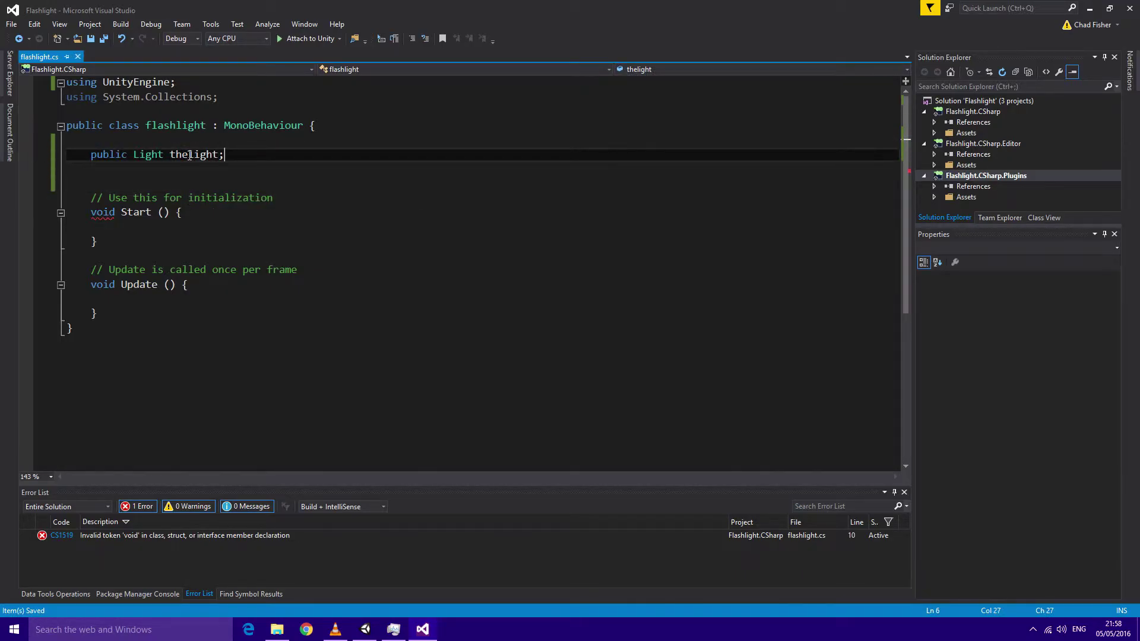
# - Add 'public bool on = true;' and write 'on = true;' inside Start()
pyautogui.click(262, 169)
pyautogui.write('pulbi')
pyautogui.write('blic ')
pyautogui.write('b')
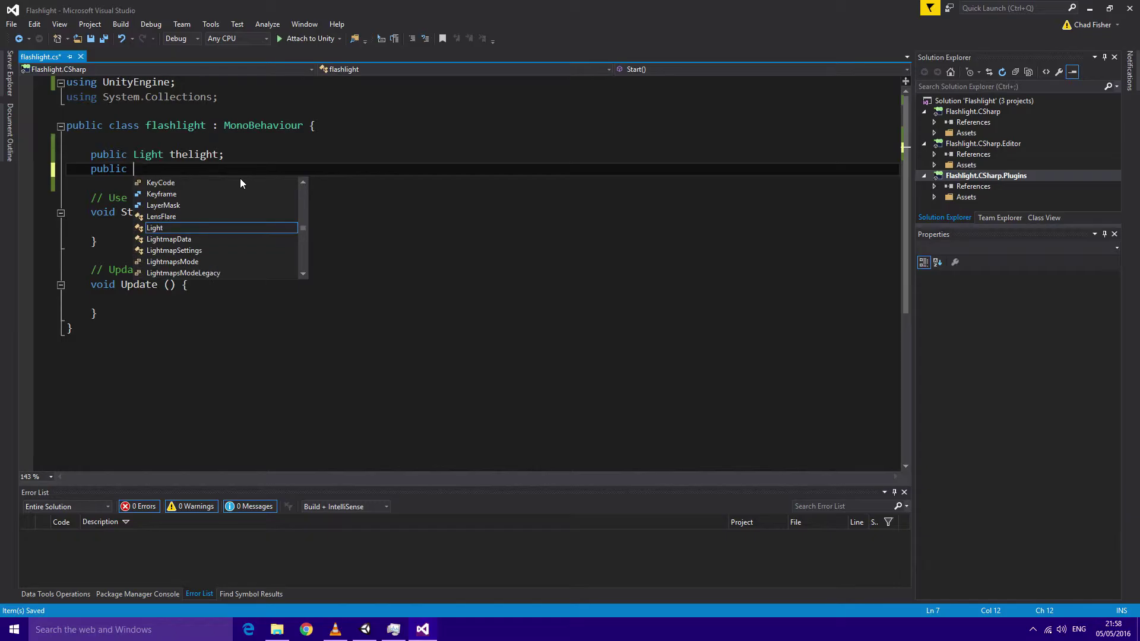
pyautogui.write('ool on')
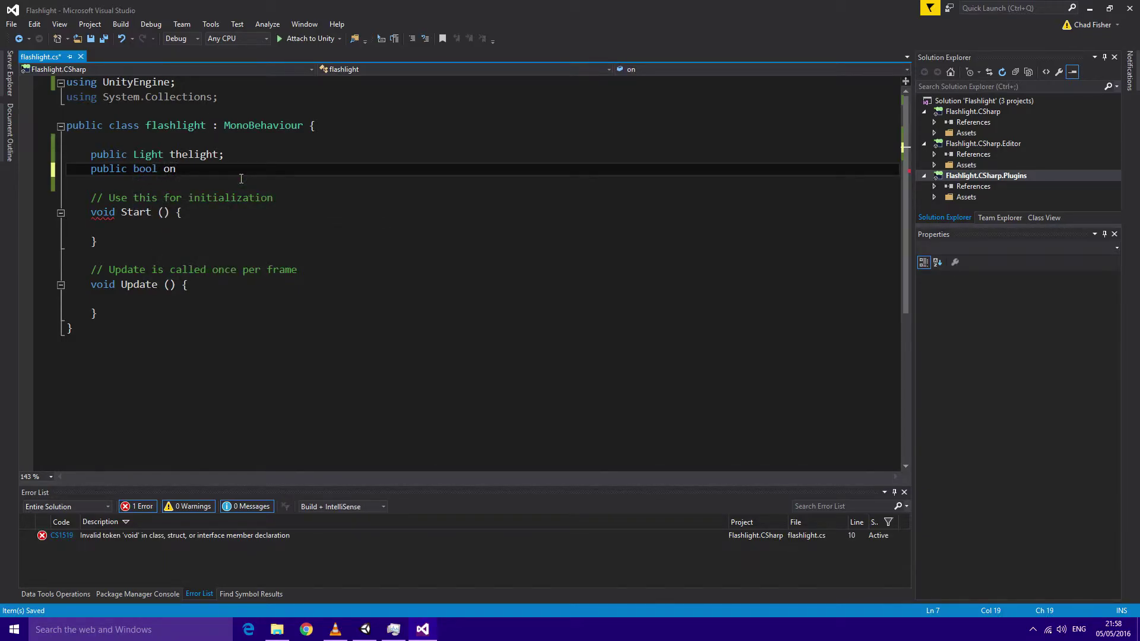
pyautogui.write(' = true;')
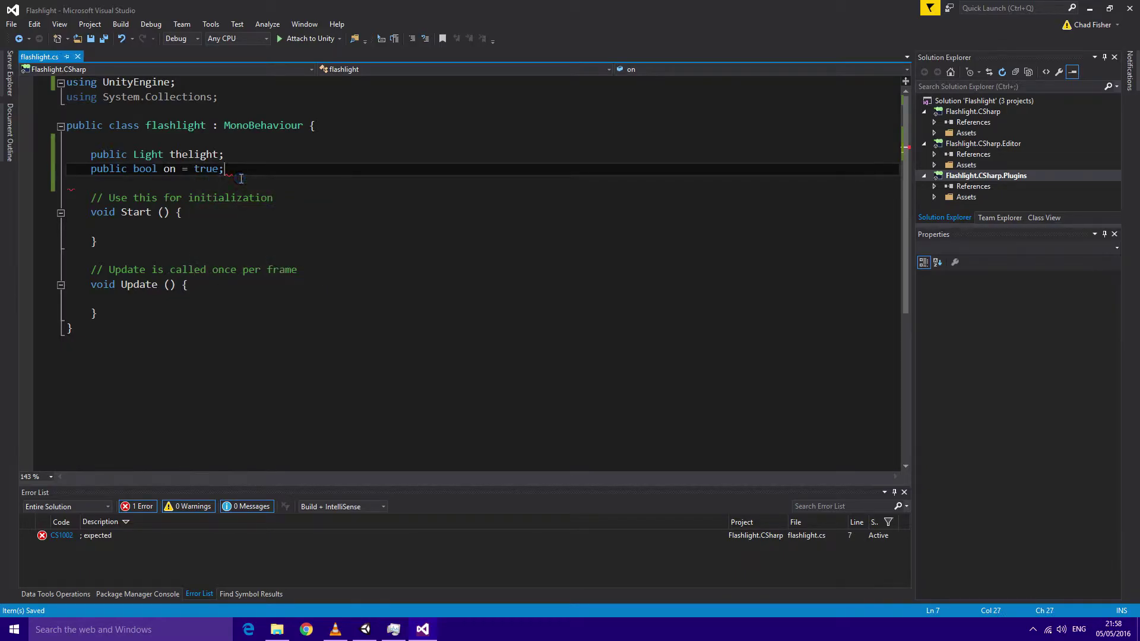
pyautogui.click(172, 227)
pyautogui.write('on = ')
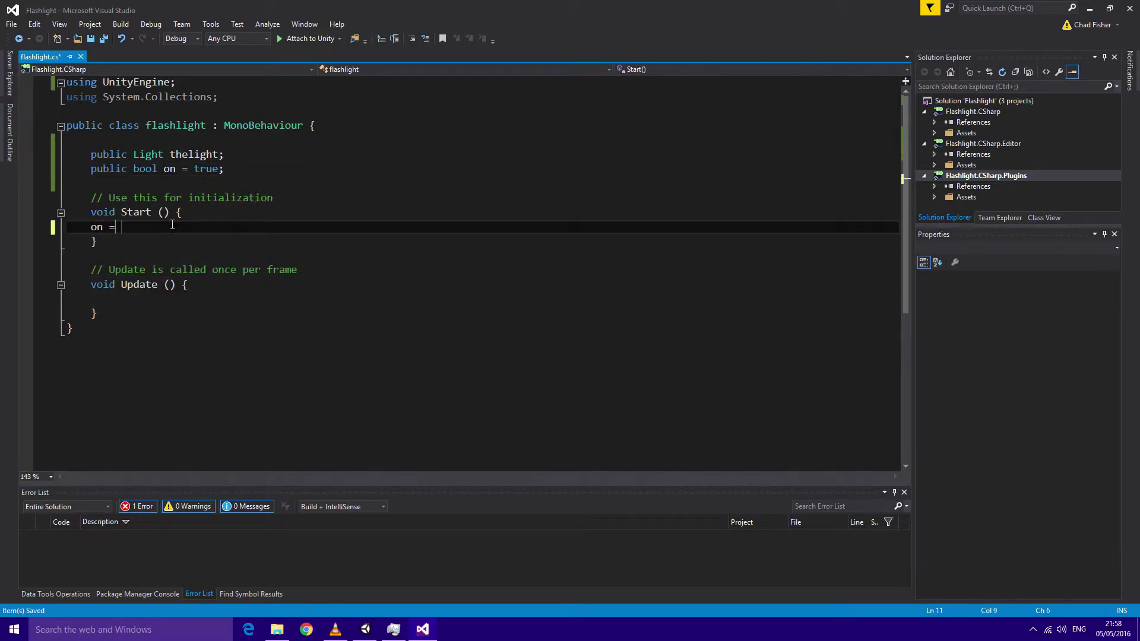
pyautogui.write('true;')
pyautogui.click(134, 299)
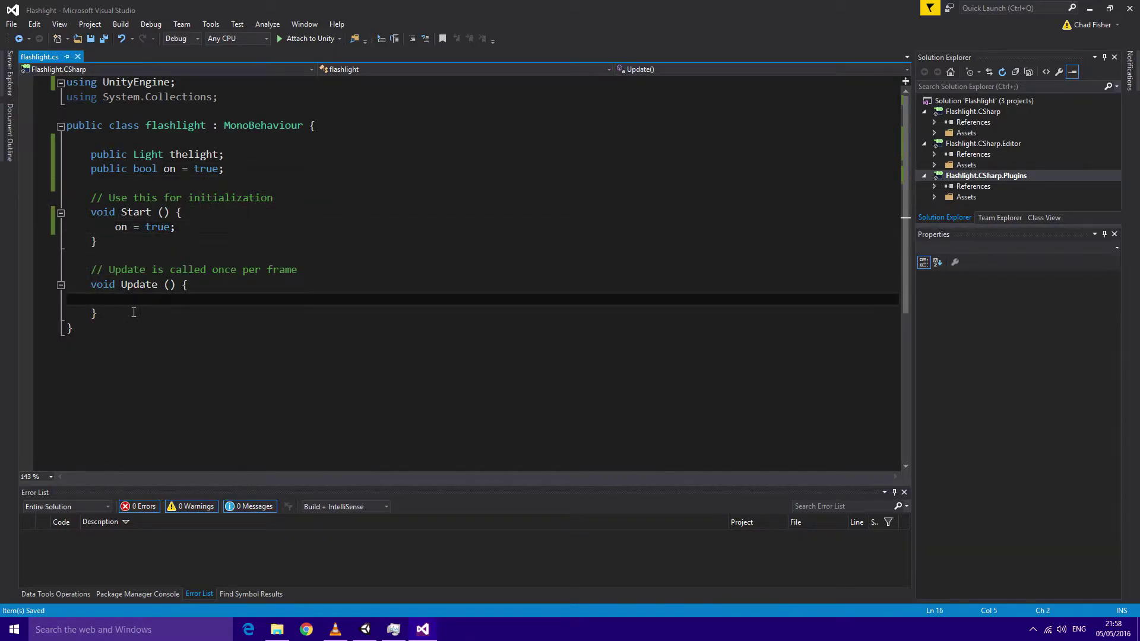
# - In Update, open an if (Input.GetKeyDown(KeyCode.E)) block
pyautogui.write('if(')
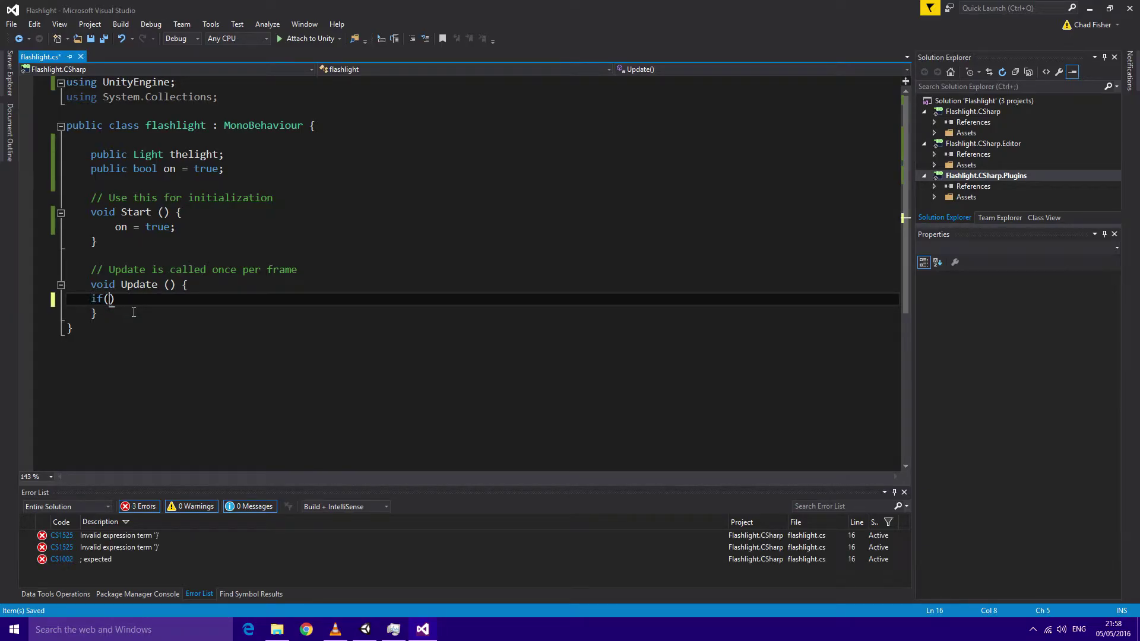
pyautogui.press('Left')
pyautogui.press('Tab')
pyautogui.press('End')
pyautogui.write('Input.get')
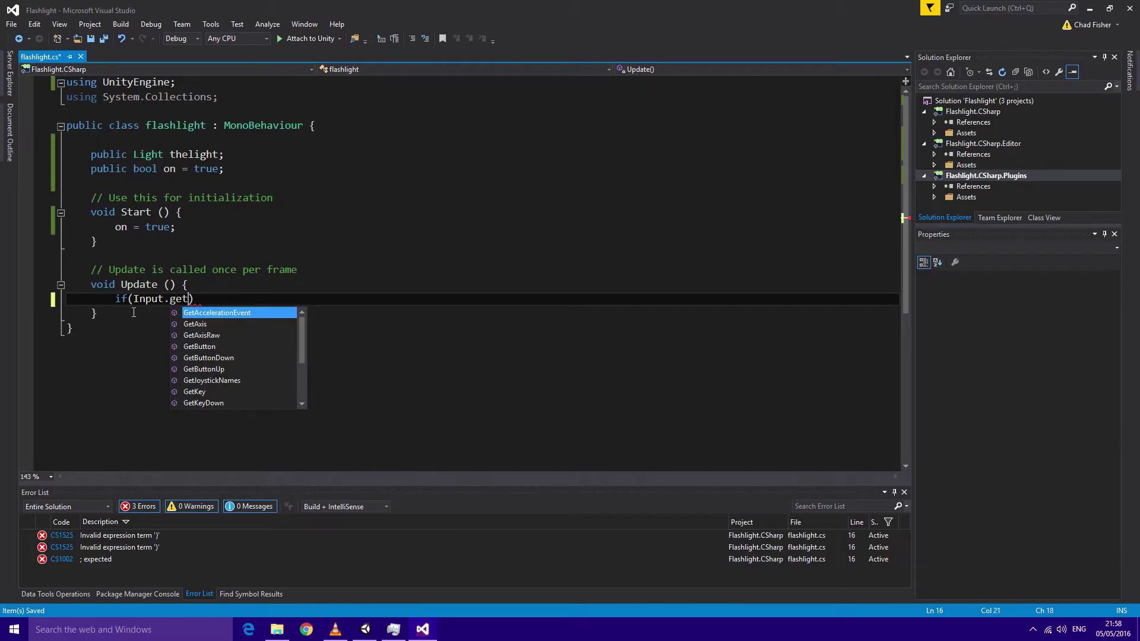
pyautogui.press('Down')
pyautogui.press('Down')
pyautogui.press('Down')
pyautogui.press('Down')
pyautogui.press('Down')
pyautogui.press('Down')
pyautogui.press('Down')
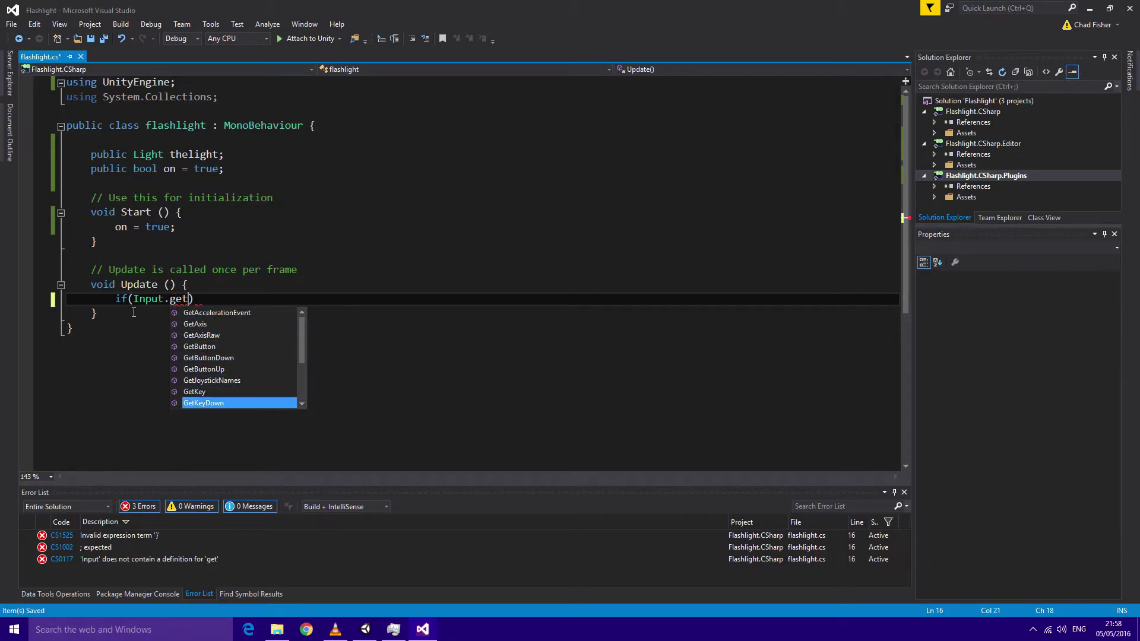
pyautogui.press('Tab')
pyautogui.write('(Key')
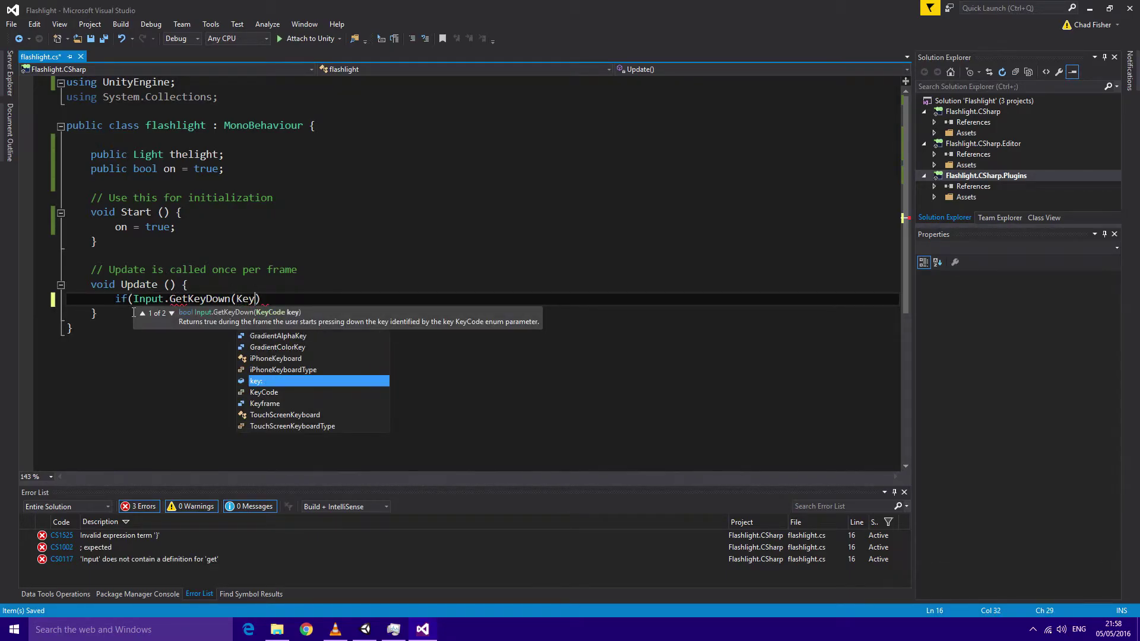
pyautogui.press('Down')
pyautogui.press('Tab')
pyautogui.write('.E')
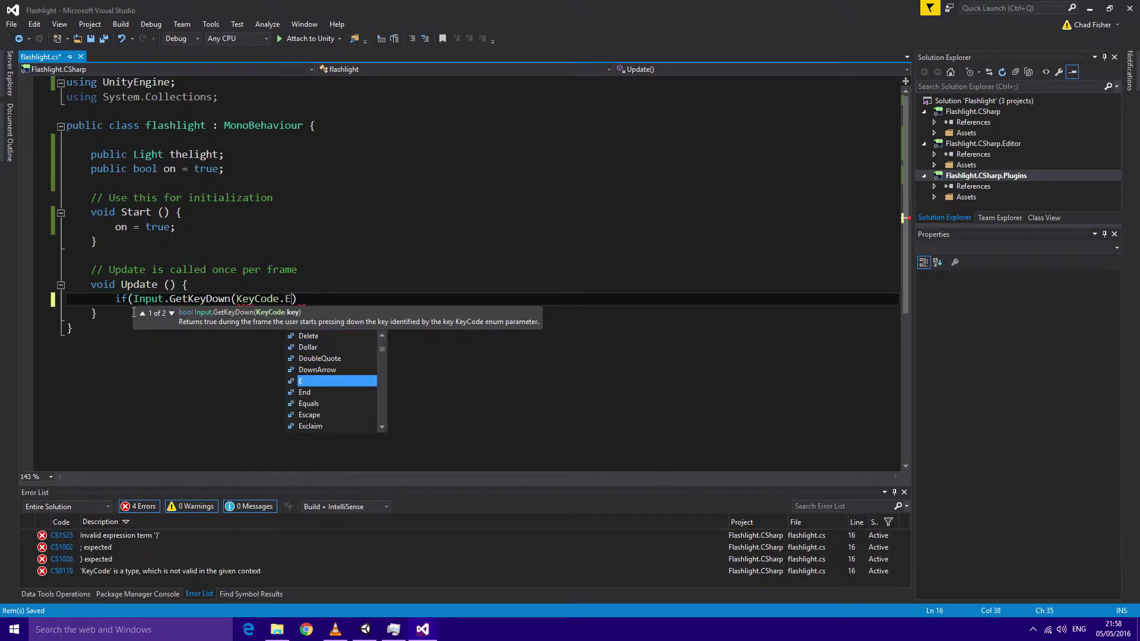
pyautogui.press('Escape')
pyautogui.write(')')
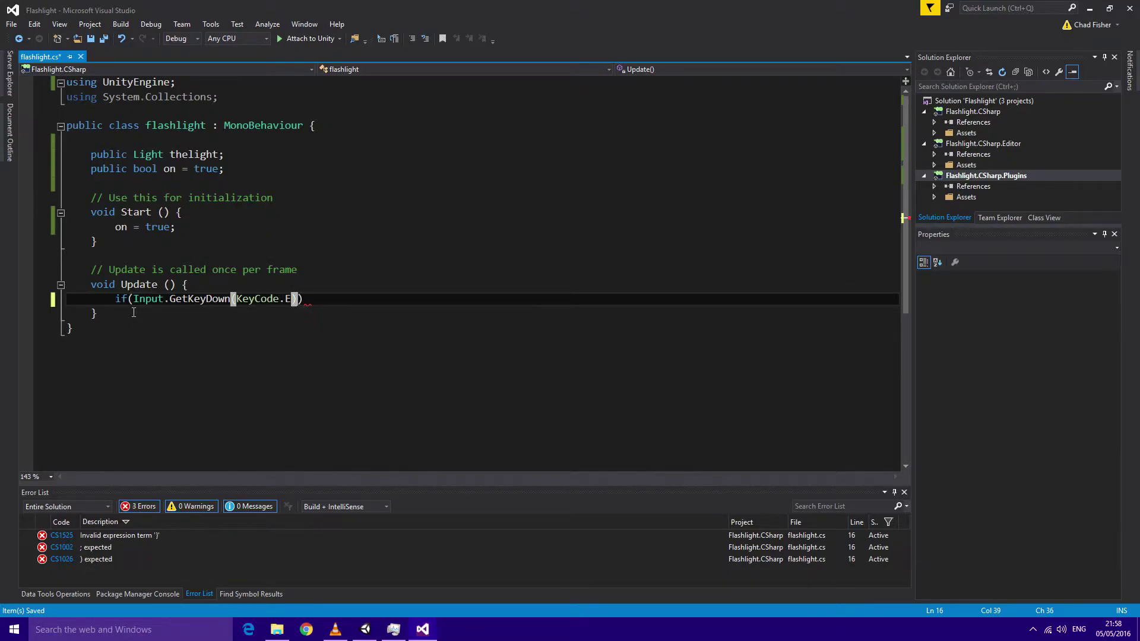
pyautogui.write('{')
pyautogui.press('Return')
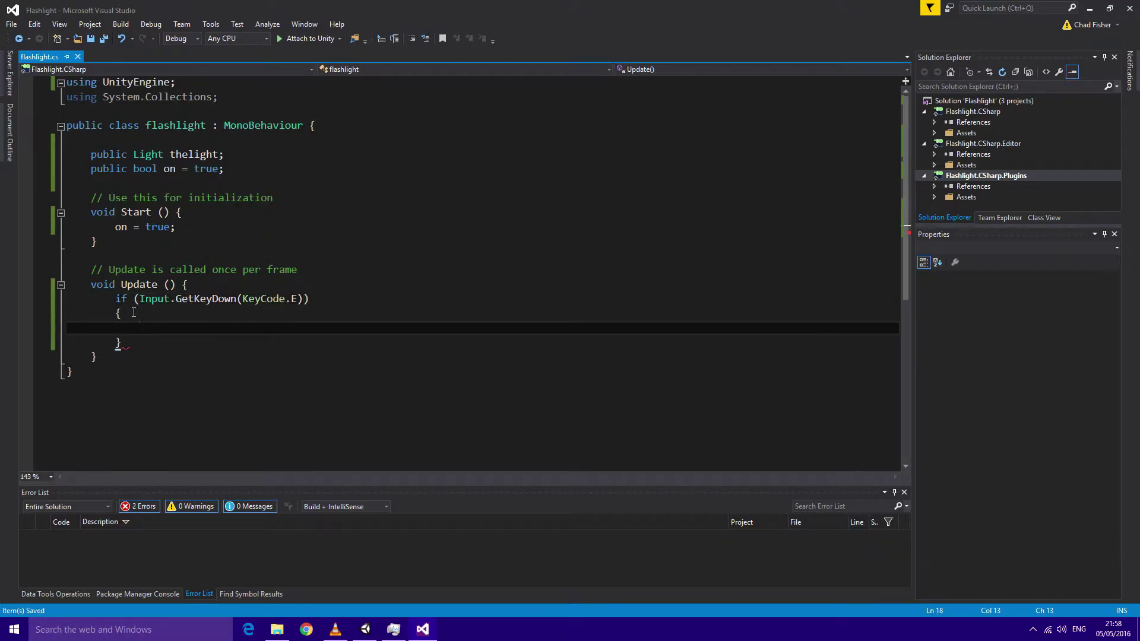
# - Nest if(on == true) setting thelight.enabled = false and on = false, then save
pyautogui.write('if')
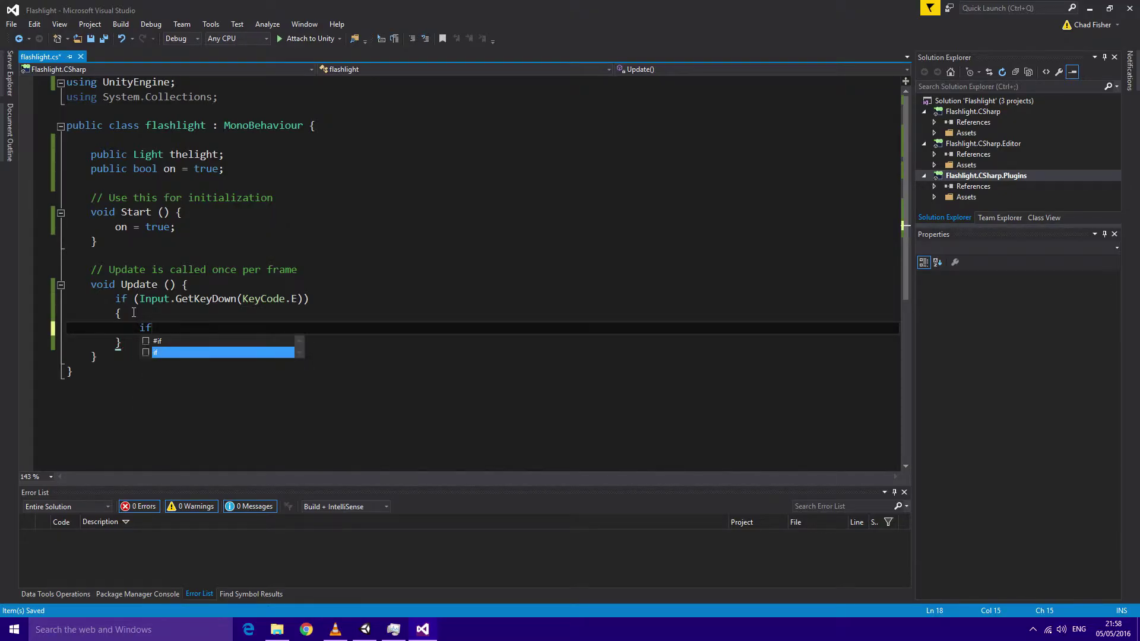
pyautogui.write('(on == t')
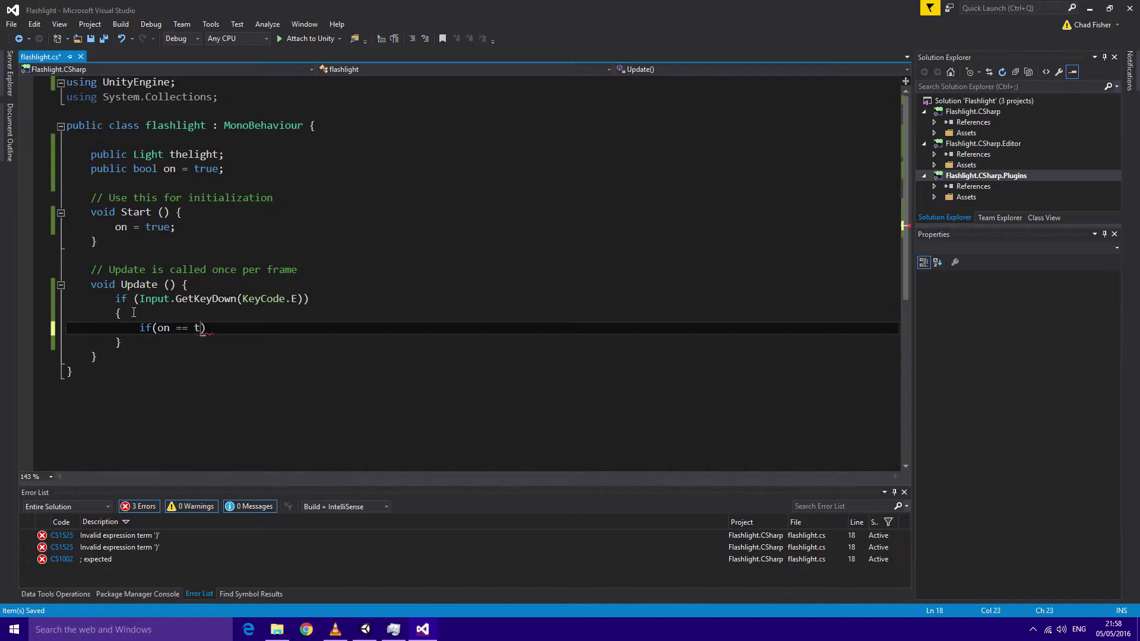
pyautogui.write('rue)')
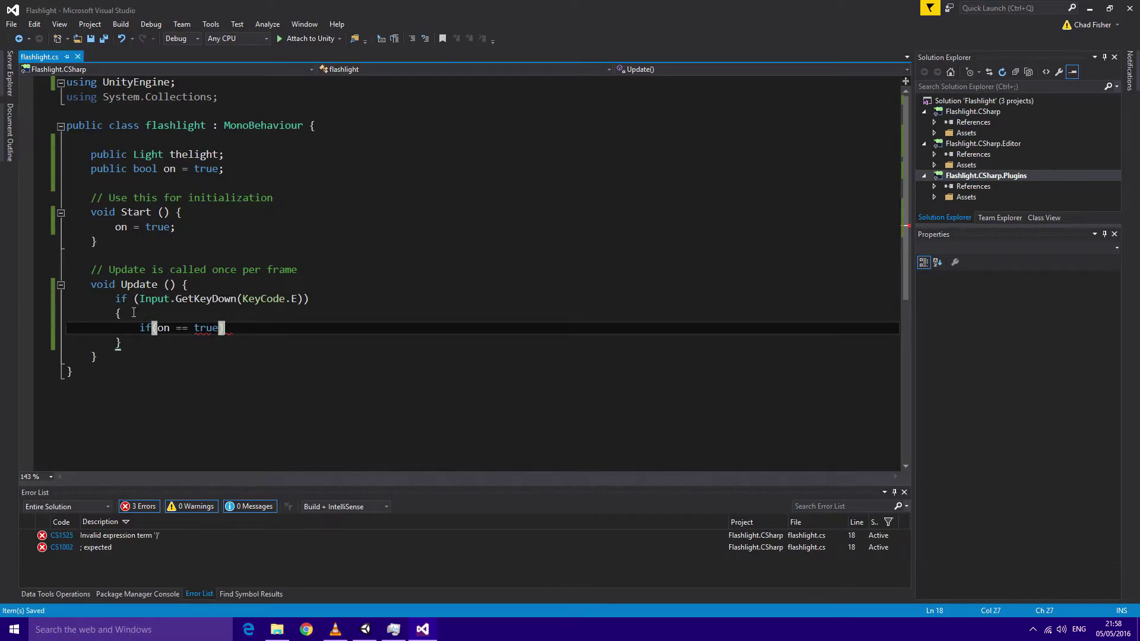
pyautogui.press('Return')
pyautogui.write('{ }')
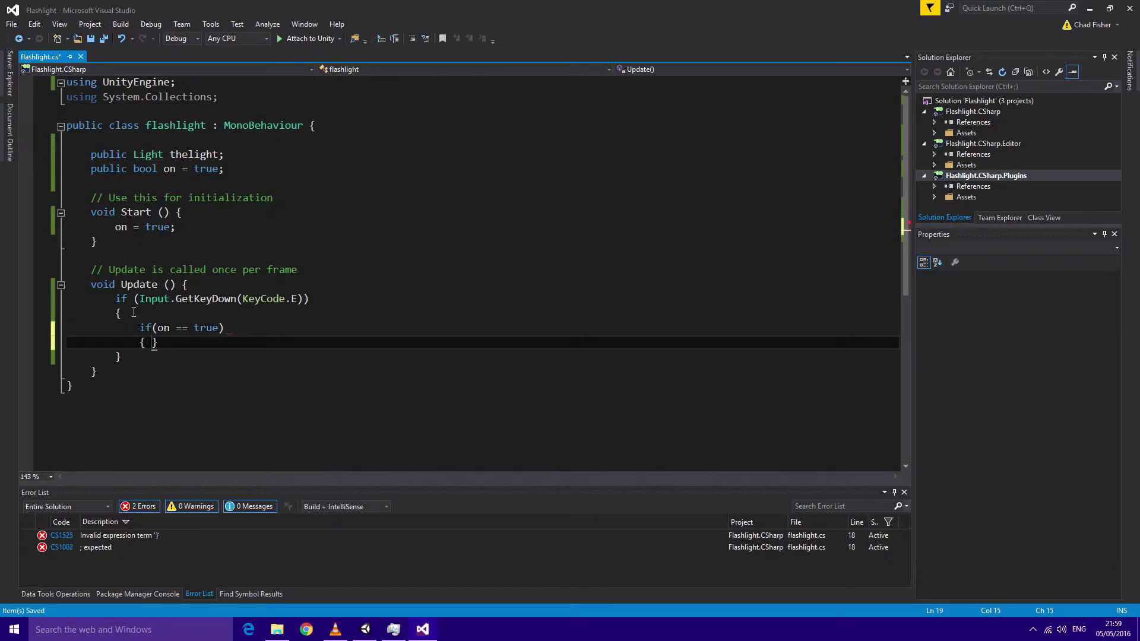
pyautogui.press('Return')
pyautogui.hotkey('ctrl', 's')
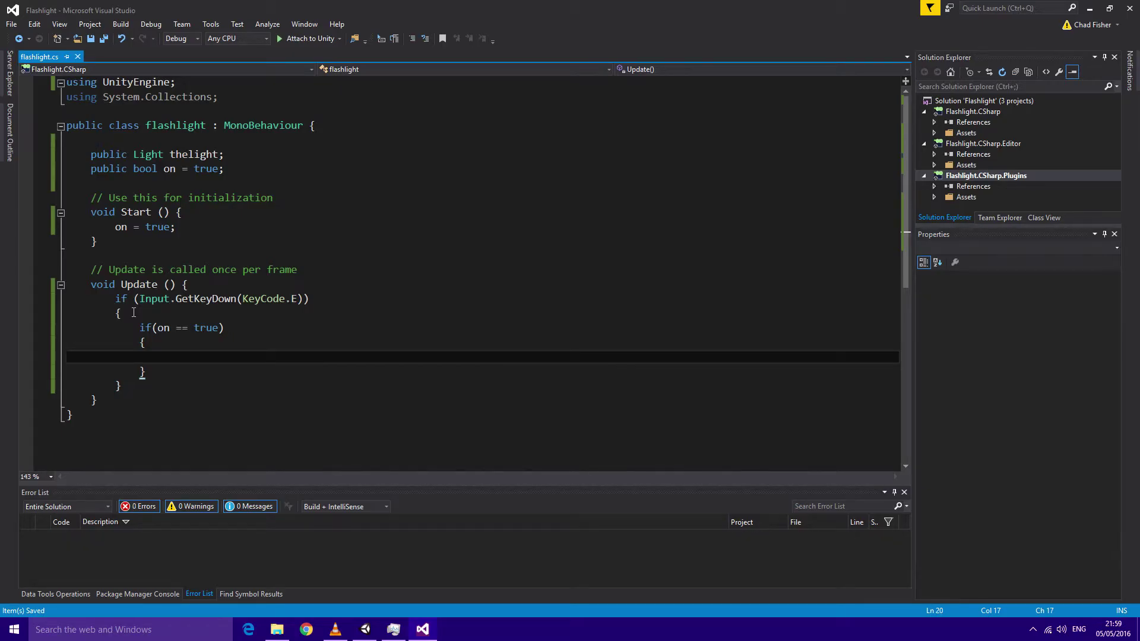
pyautogui.write('thje')
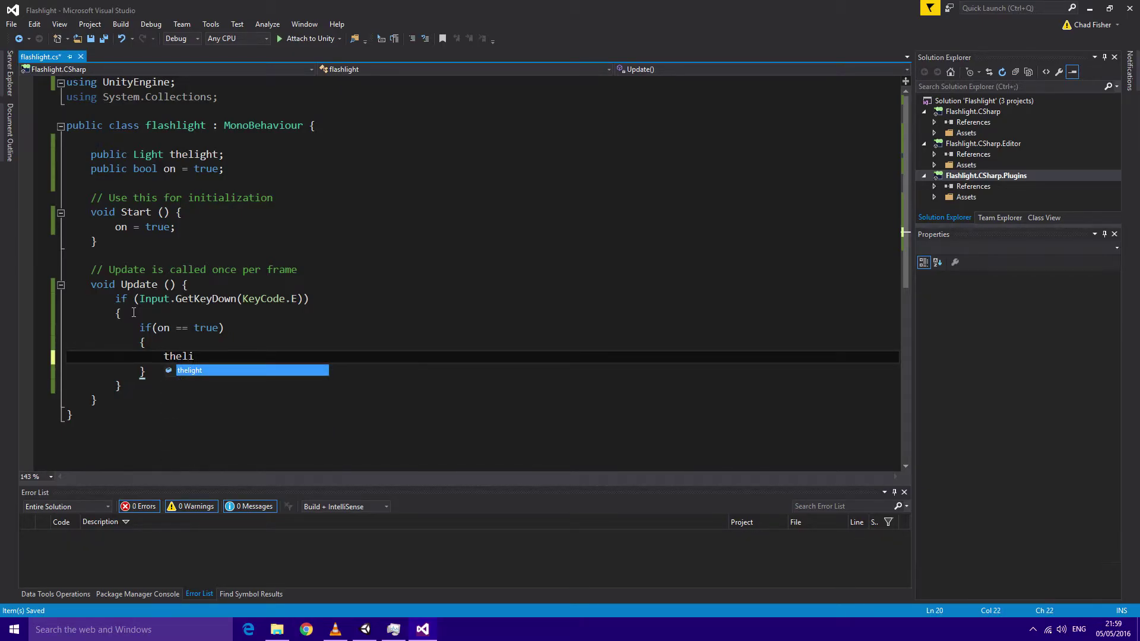
pyautogui.write('elight.en')
pyautogui.press('Tab')
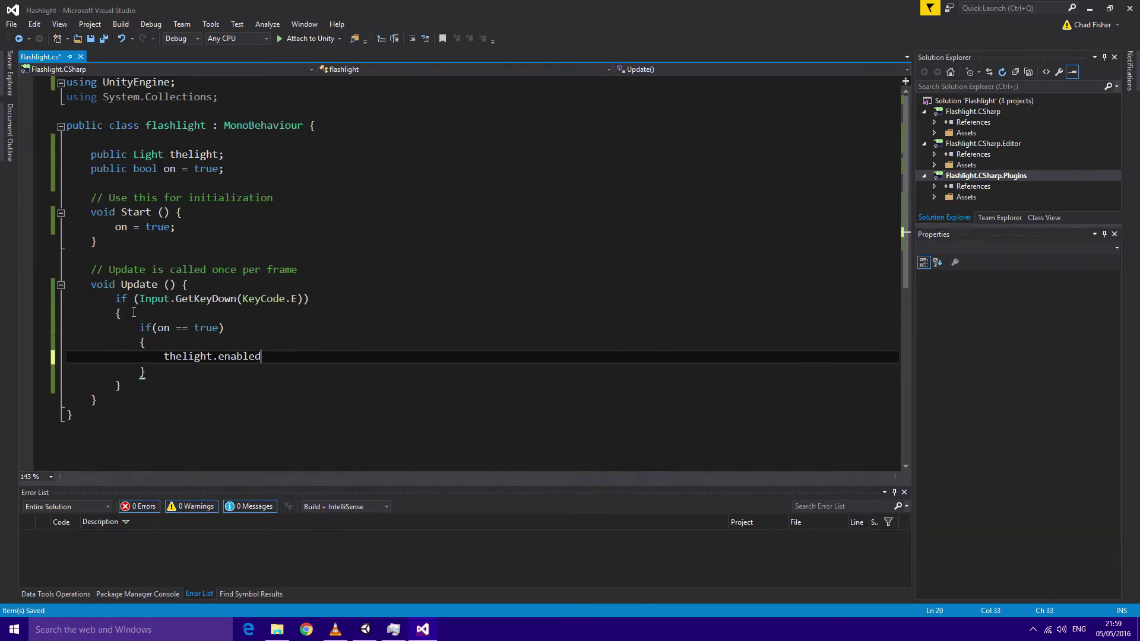
pyautogui.write(' = false;')
pyautogui.press('Return')
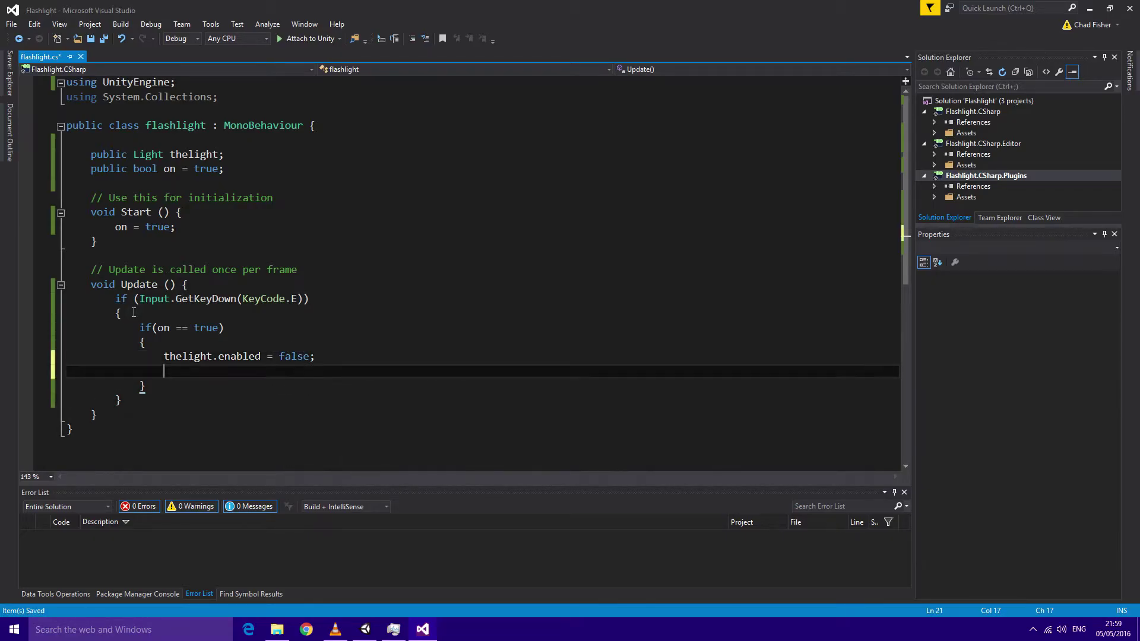
pyautogui.write('f')
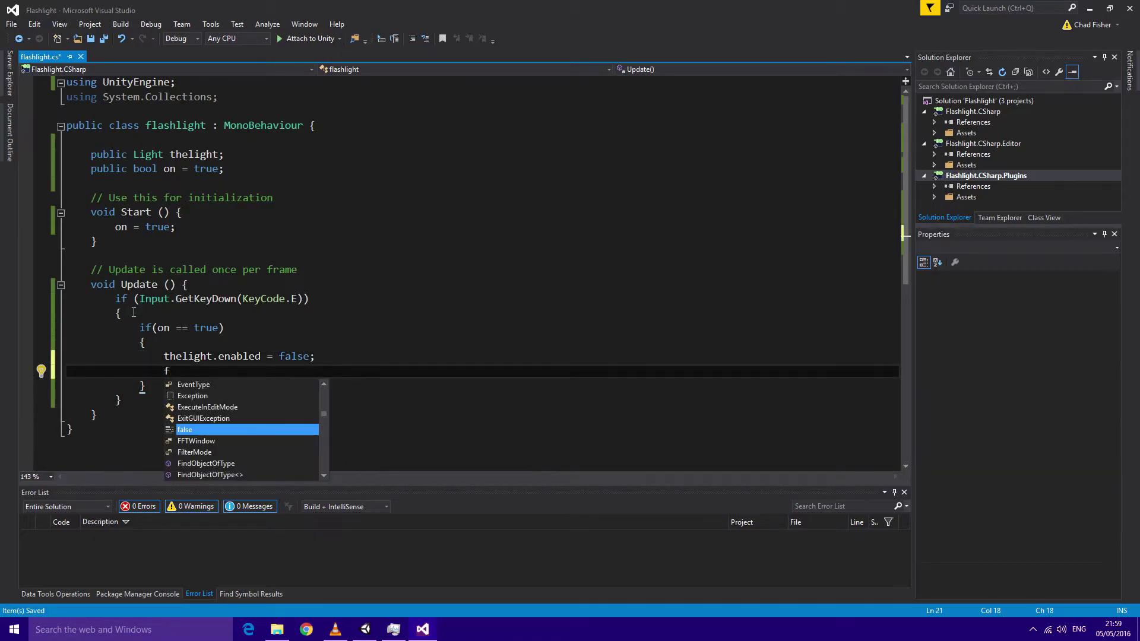
pyautogui.press('BackSpace')
pyautogui.press('BackSpace')
pyautogui.write('o')
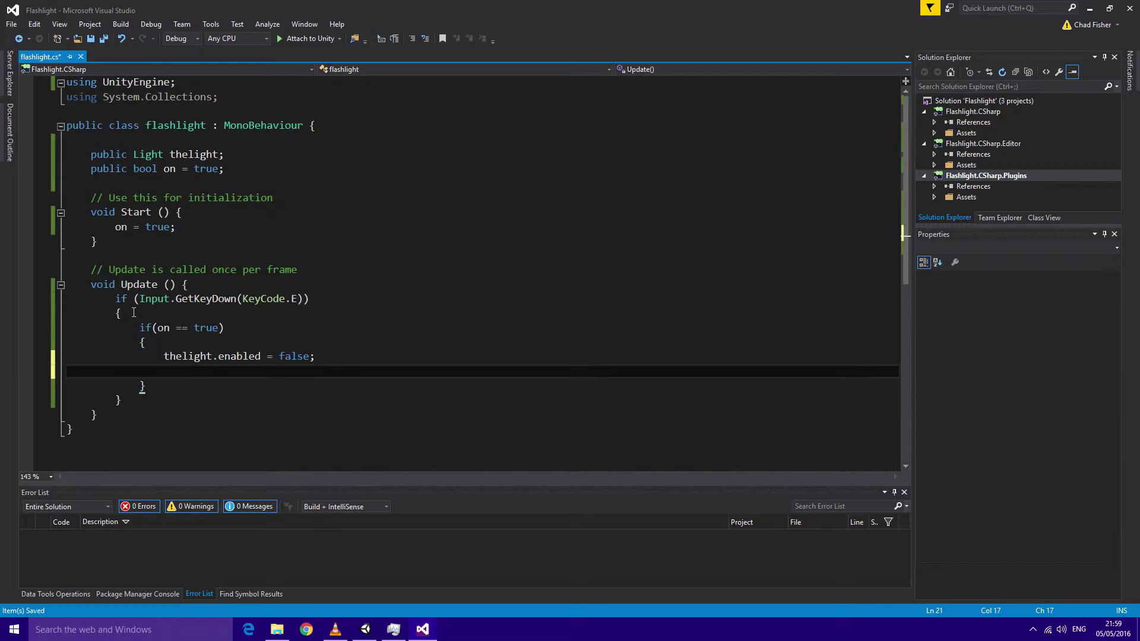
pyautogui.write('on = false')
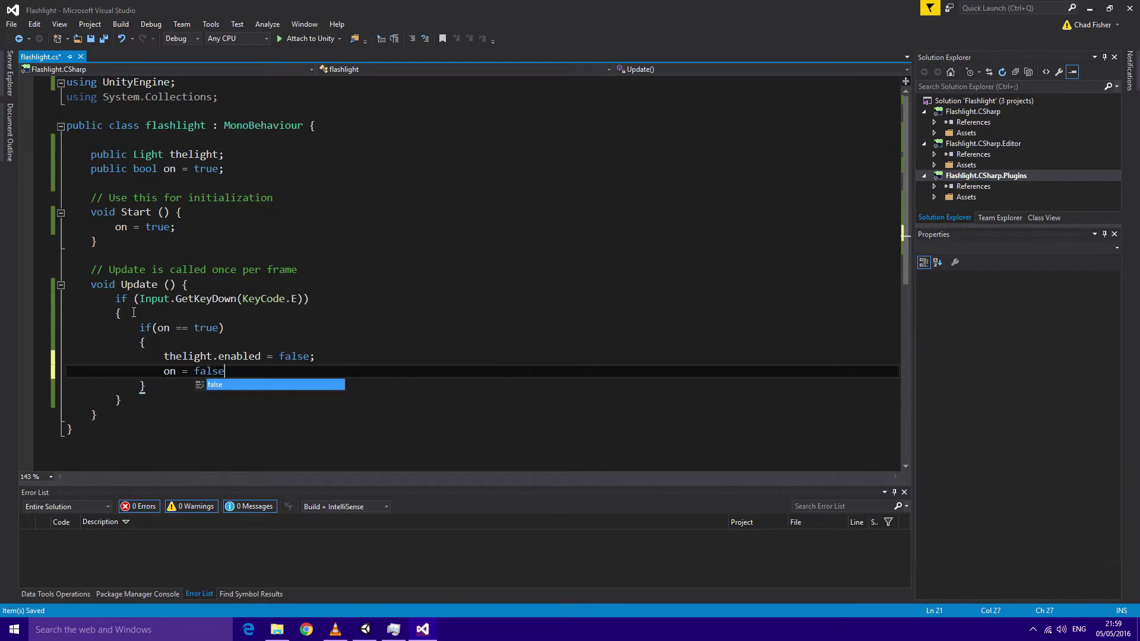
pyautogui.write(';')
pyautogui.hotkey('ctrl', 's')
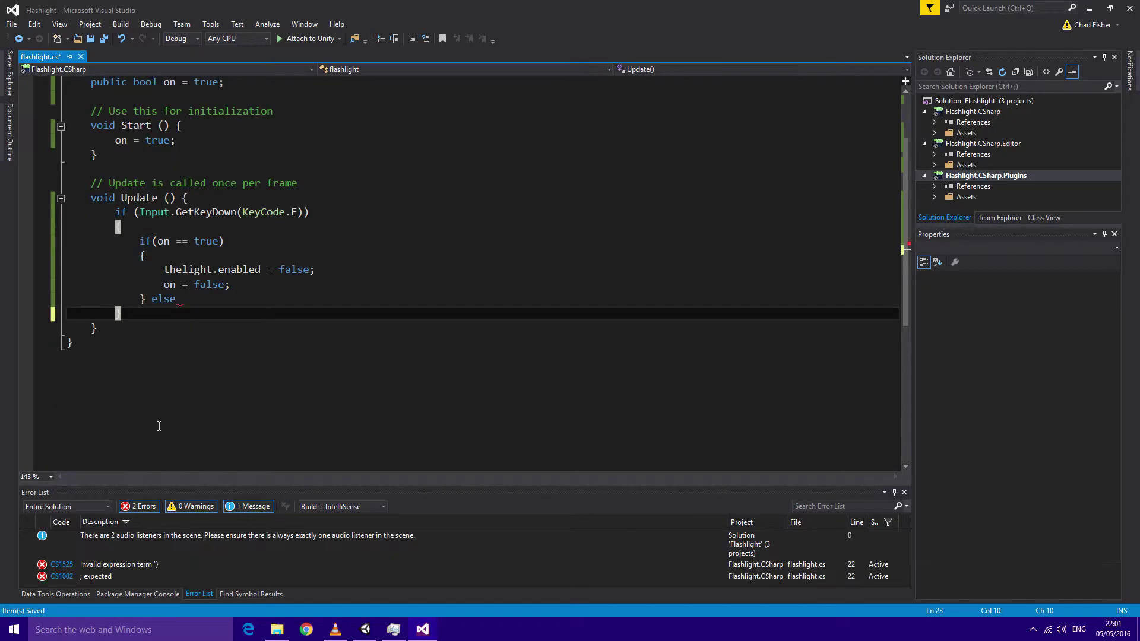
# - Start an else if(on == false) branch with its opening brace
pyautogui.click(187, 300)
pyautogui.write('if')
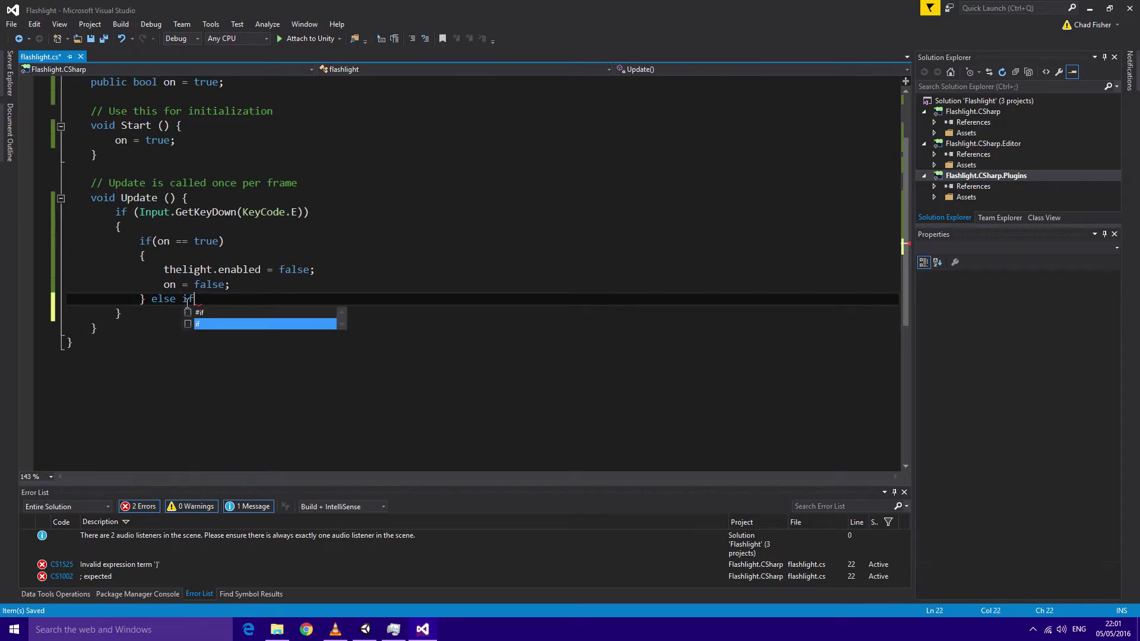
pyautogui.write('( on =')
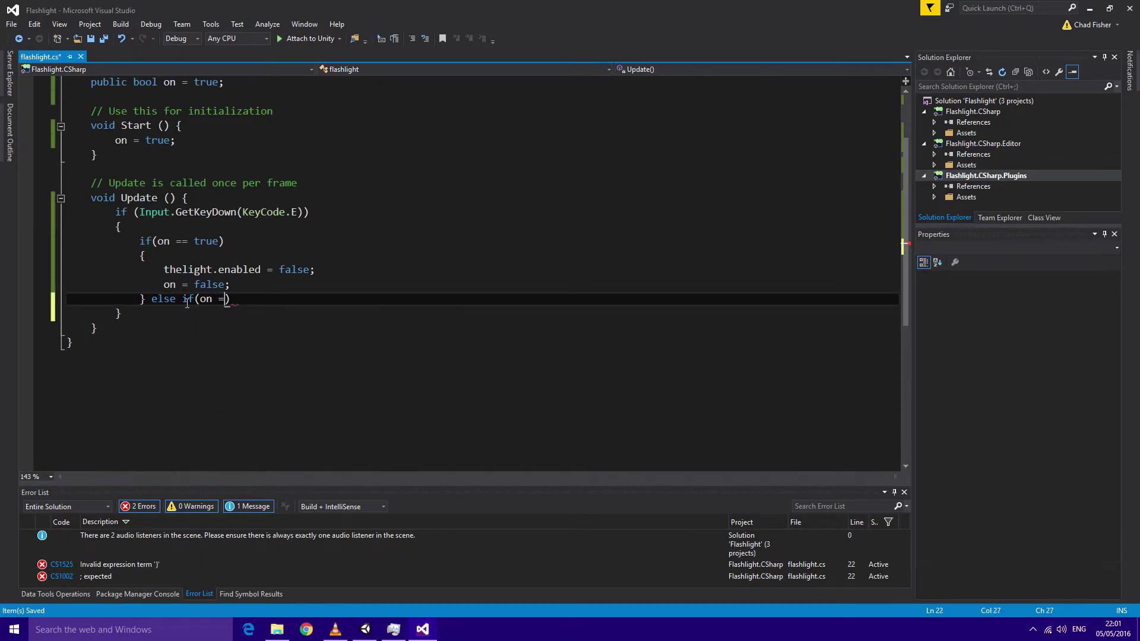
pyautogui.write('= false')
pyautogui.hotkey('ctrl', 's')
pyautogui.write(')')
pyautogui.press('Return')
pyautogui.write('{')
pyautogui.press('Return')
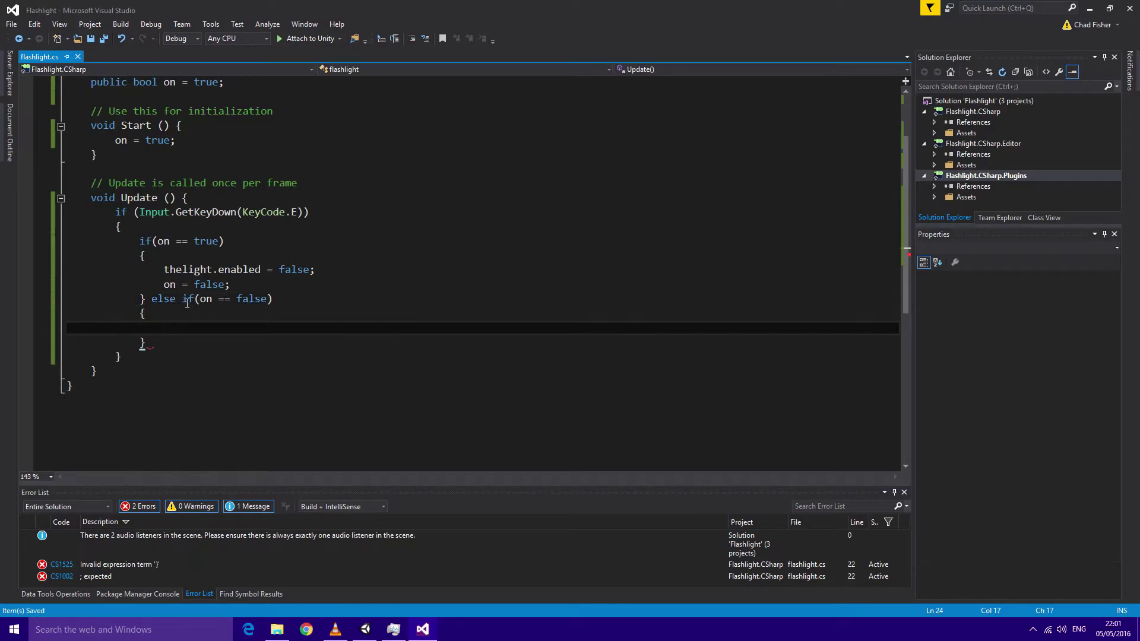
# - Inside it set thelight.enabled = true and on = true, then save the script
pyautogui.write('the')
pyautogui.press('Tab')
pyautogui.write('.en')
pyautogui.press('Tab')
pyautogui.write('= tr')
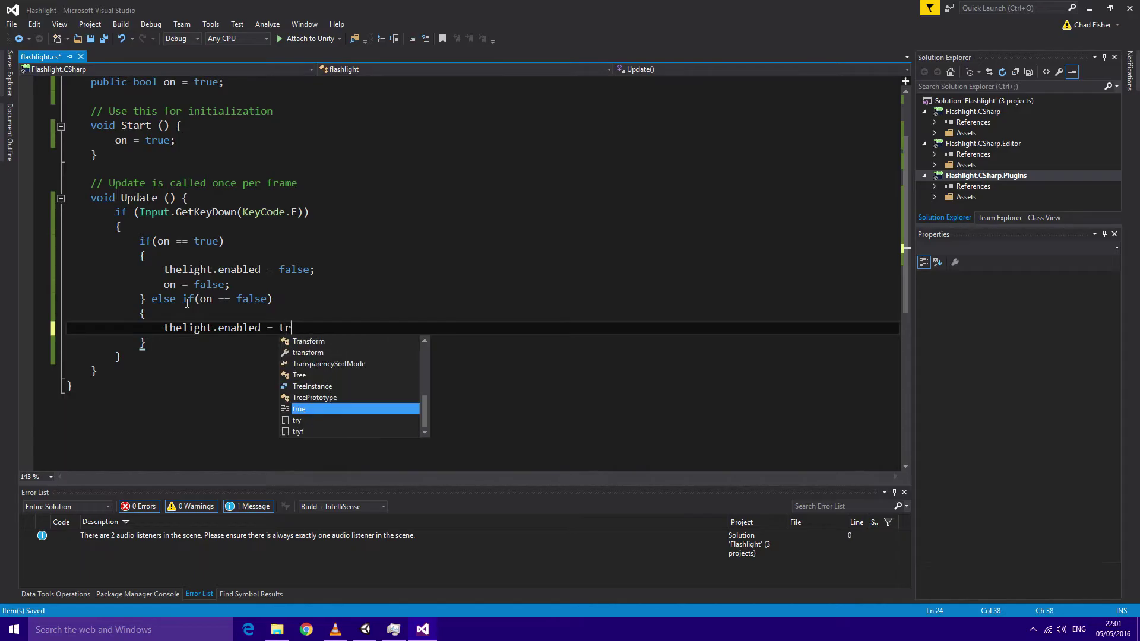
pyautogui.write('ue;')
pyautogui.press('Return')
pyautogui.write('on')
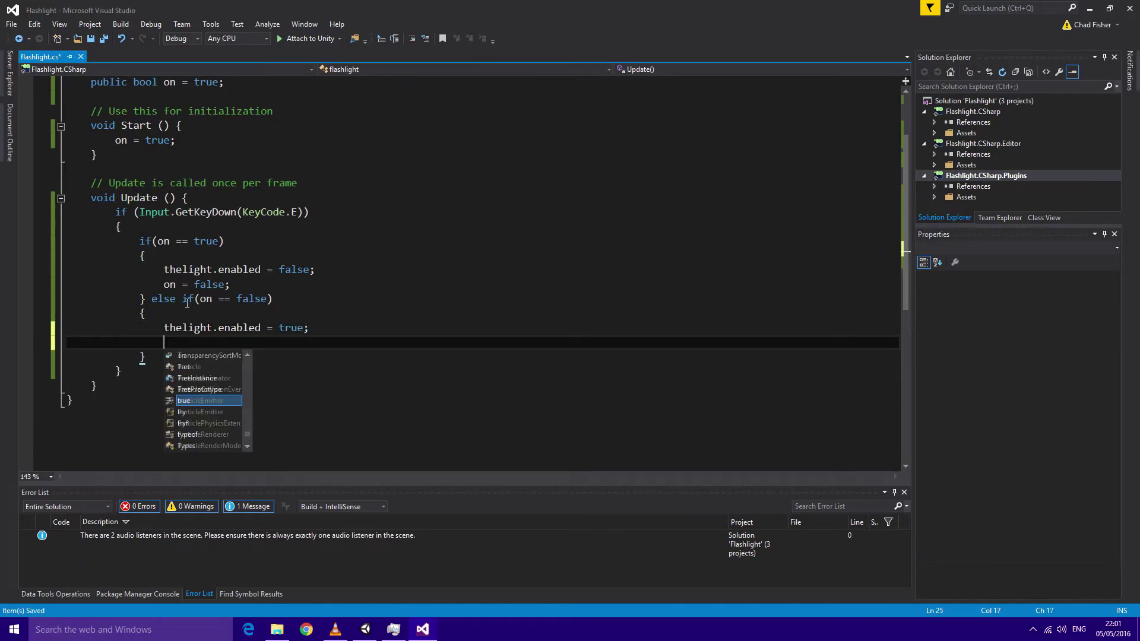
pyautogui.write(' = fal')
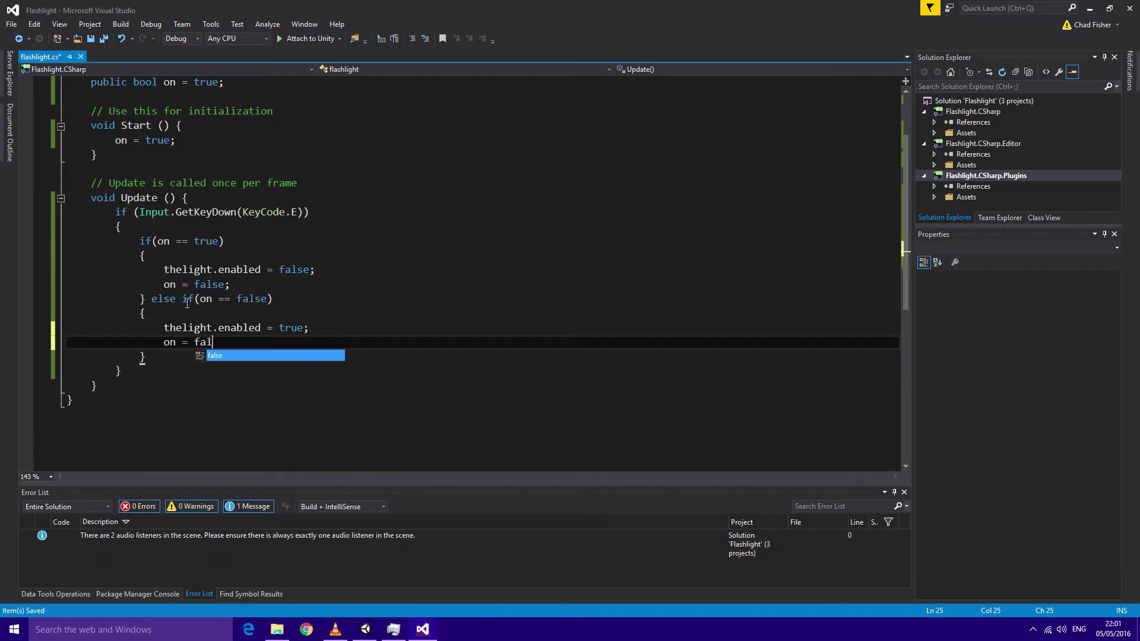
pyautogui.press('BackSpace')
pyautogui.press('BackSpace')
pyautogui.write('true;')
pyautogui.hotkey('ctrl', 's')
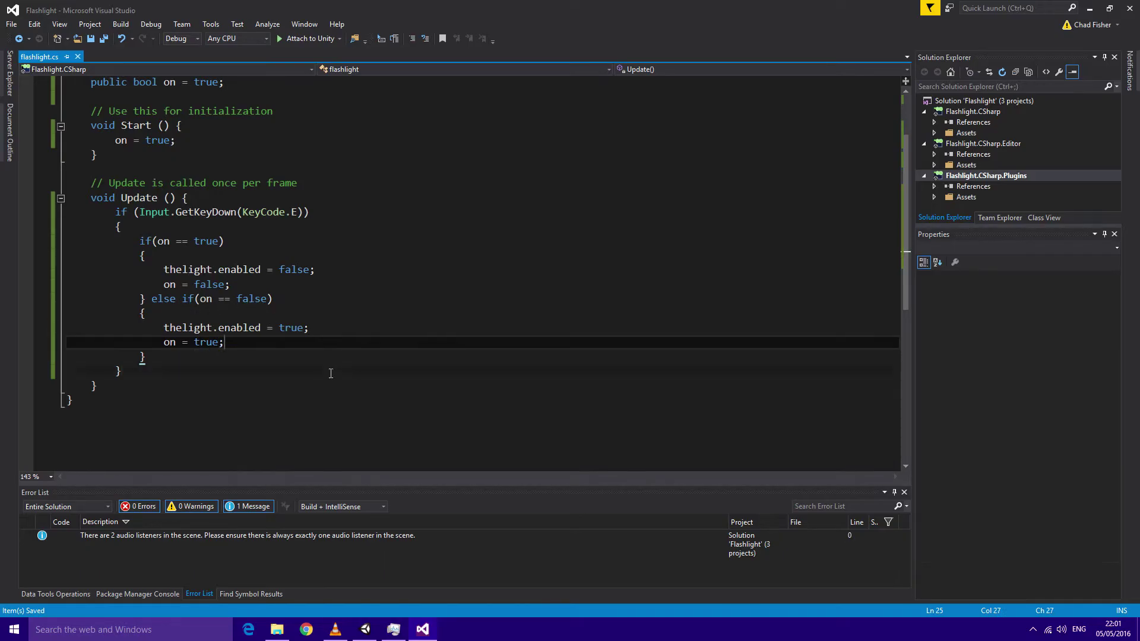
# - Back in Unity, clear the Console and enter Play mode
pyautogui.click(365, 629)
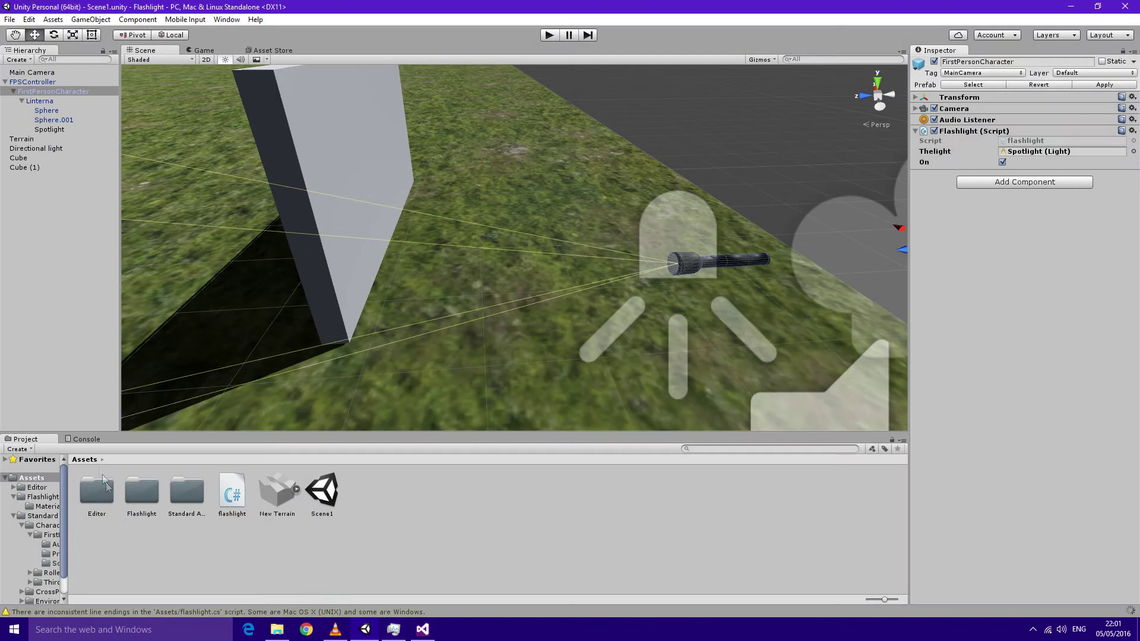
pyautogui.click(85, 440)
pyautogui.click(14, 449)
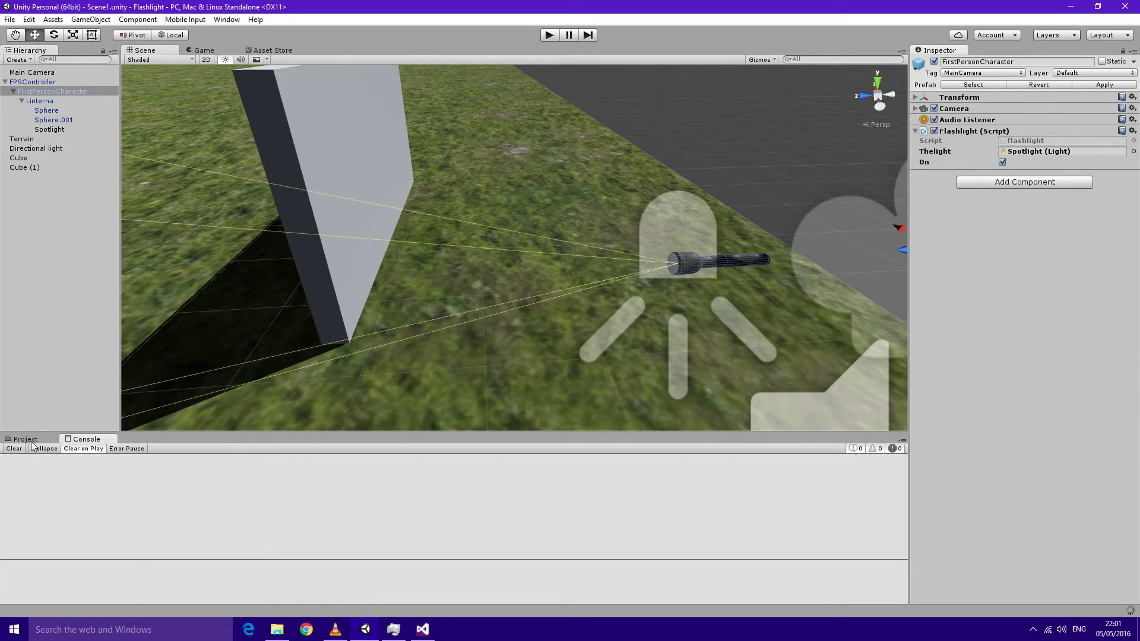
pyautogui.click(33, 442)
pyautogui.click(553, 35)
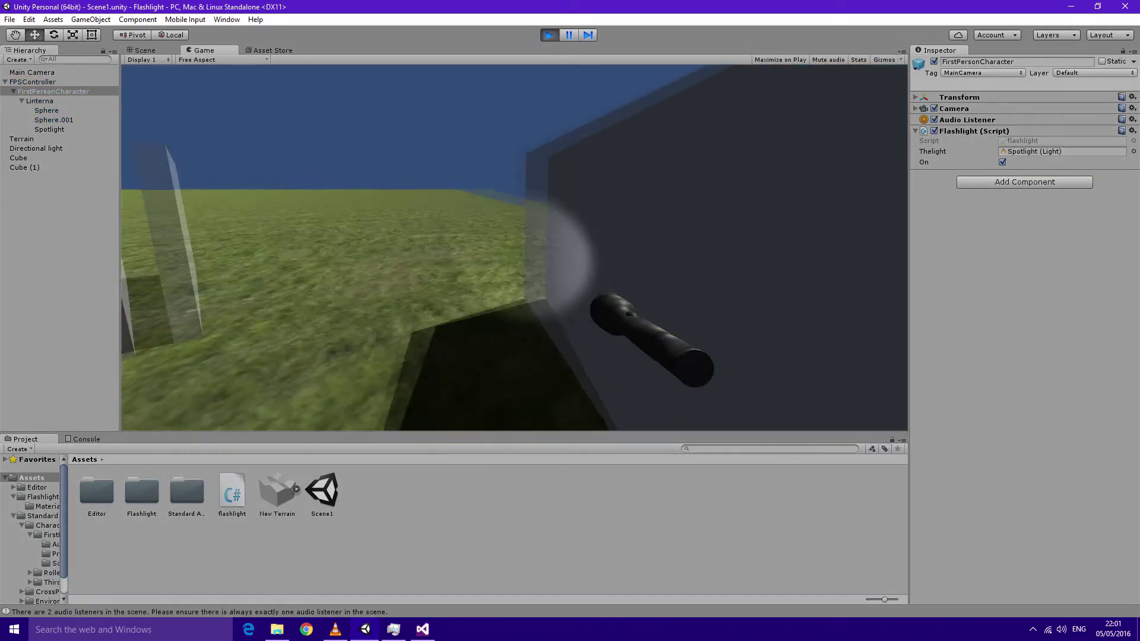
# - Toggle the held flashlight's beam off and back on several times in Play mode
pyautogui.press('f')
pyautogui.press('f')
pyautogui.press('f')
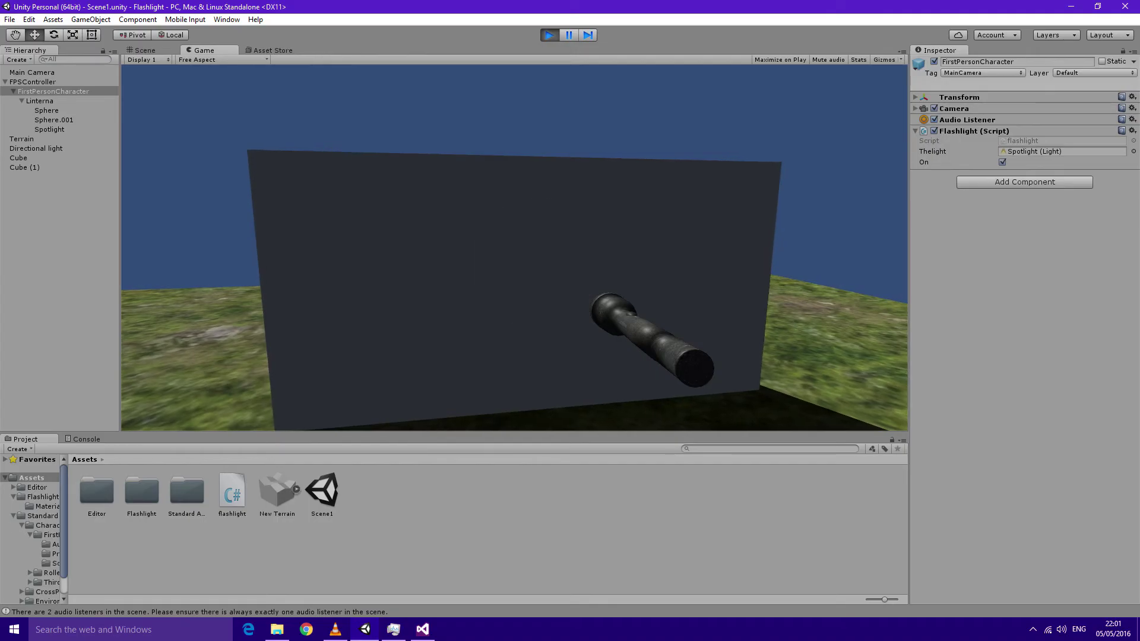
pyautogui.press('f')
pyautogui.press('f')
pyautogui.press('f')
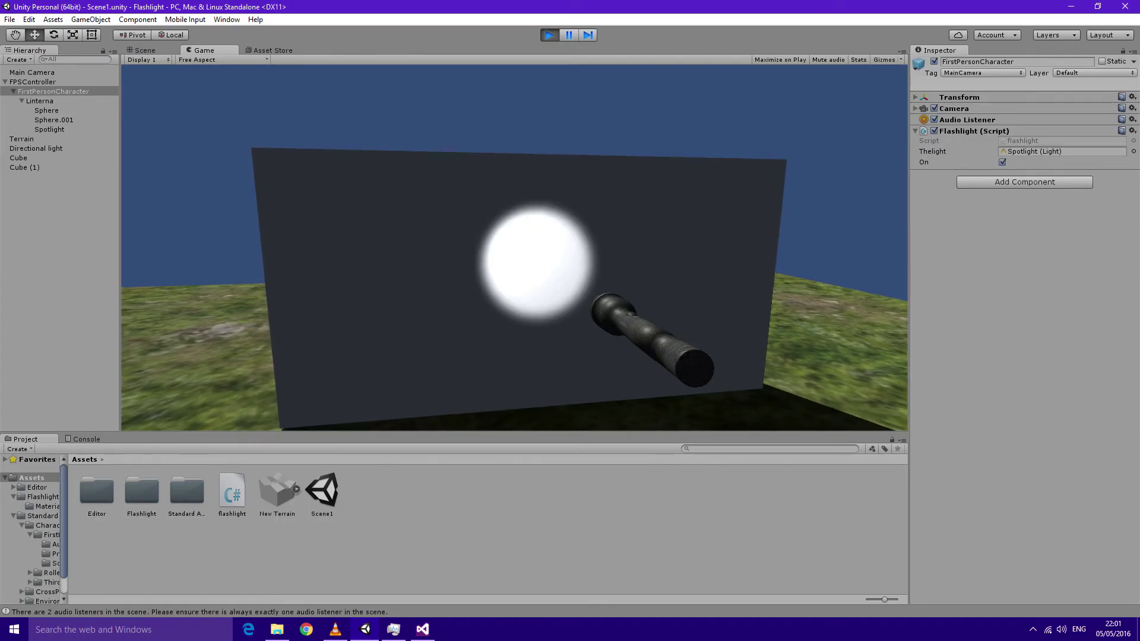
pyautogui.press('f')
pyautogui.press('f')
pyautogui.press('f')
pyautogui.press('f')
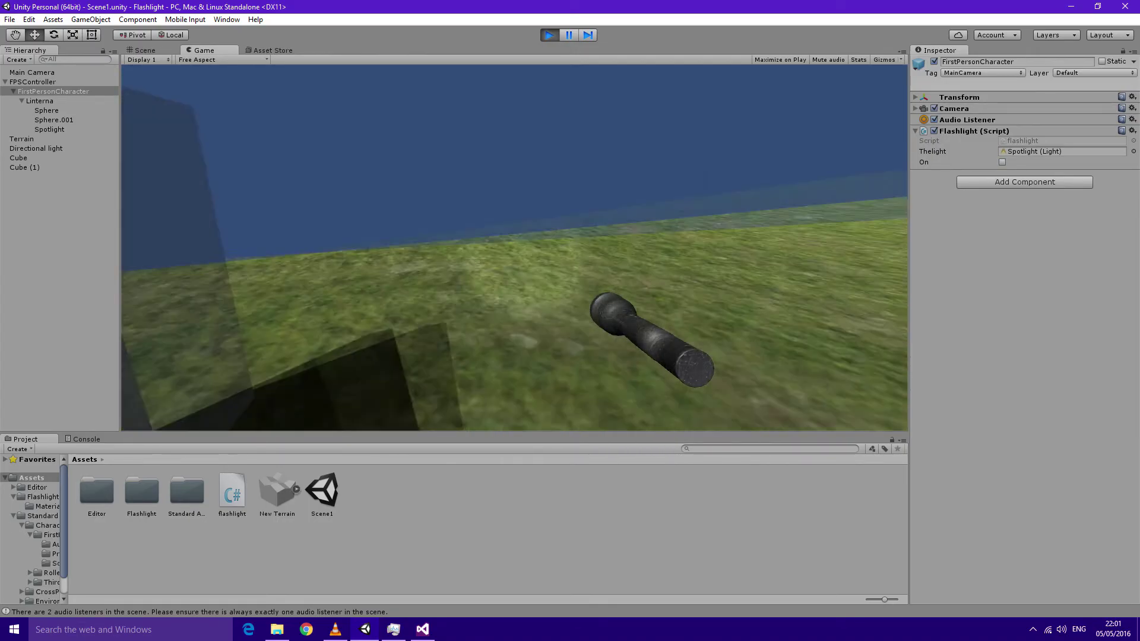